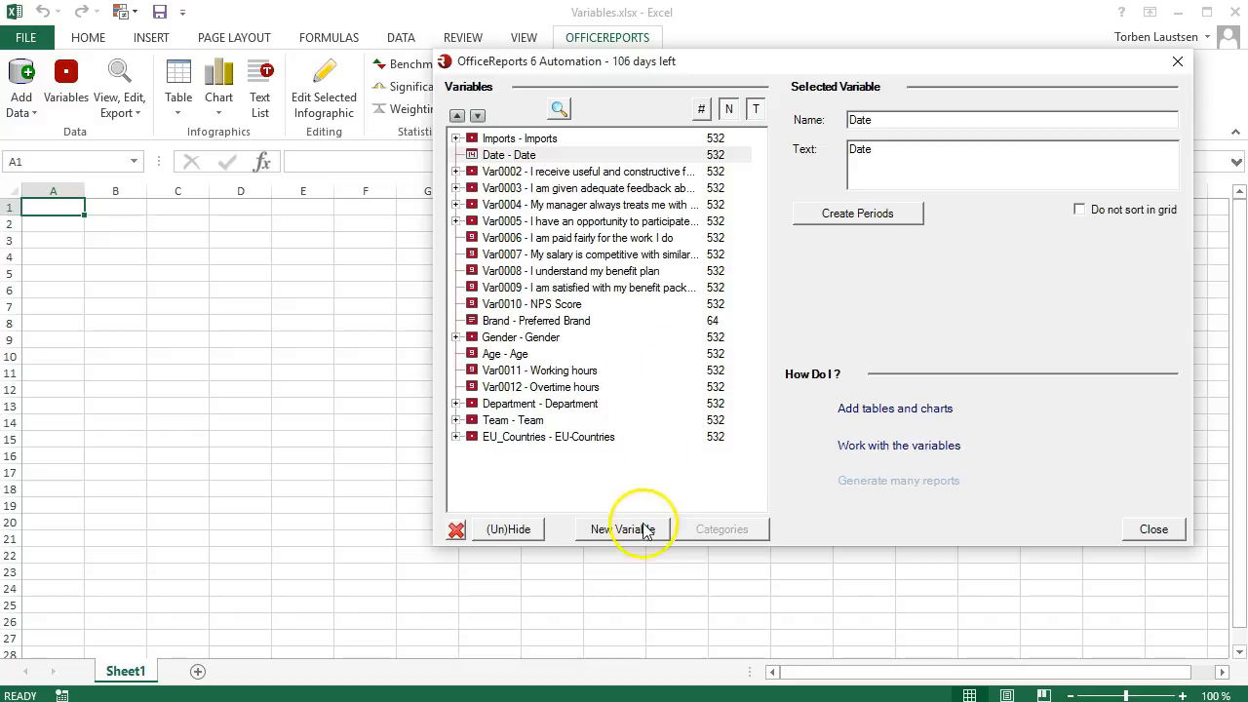
# Step: Create a new variable from the Date variable that divides the responses into quarters
pyautogui.click(644, 536)
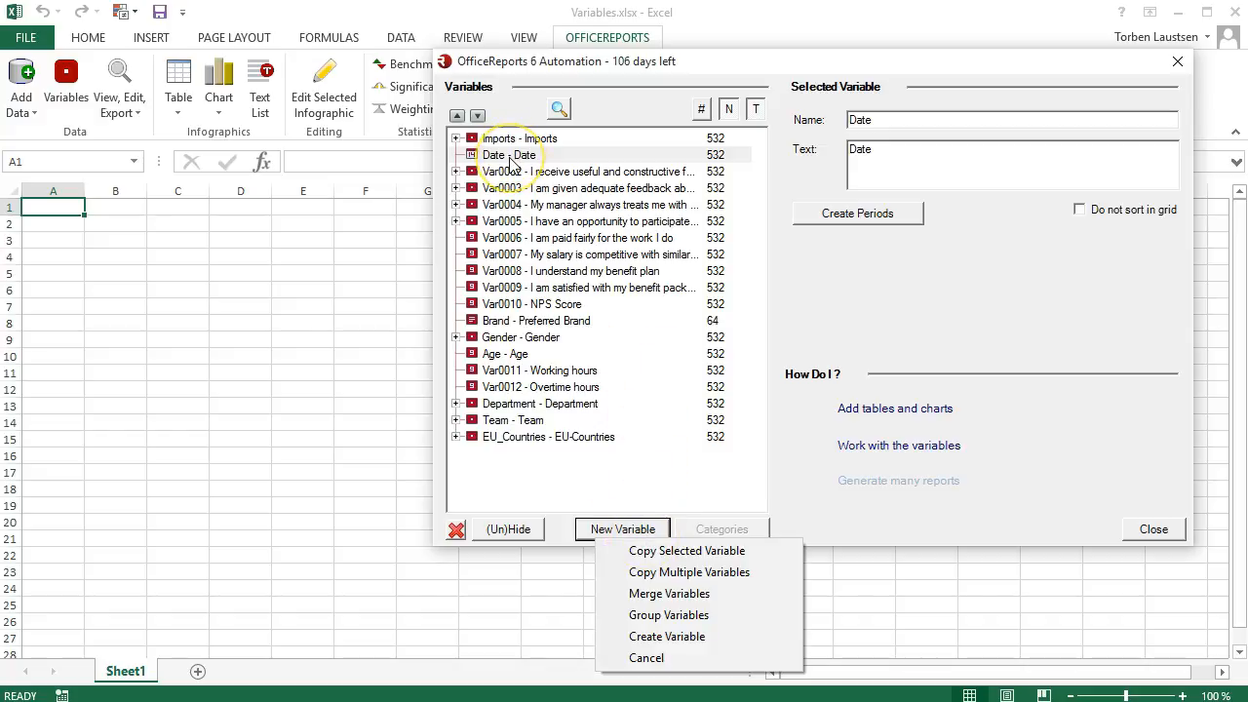
pyautogui.click(512, 156)
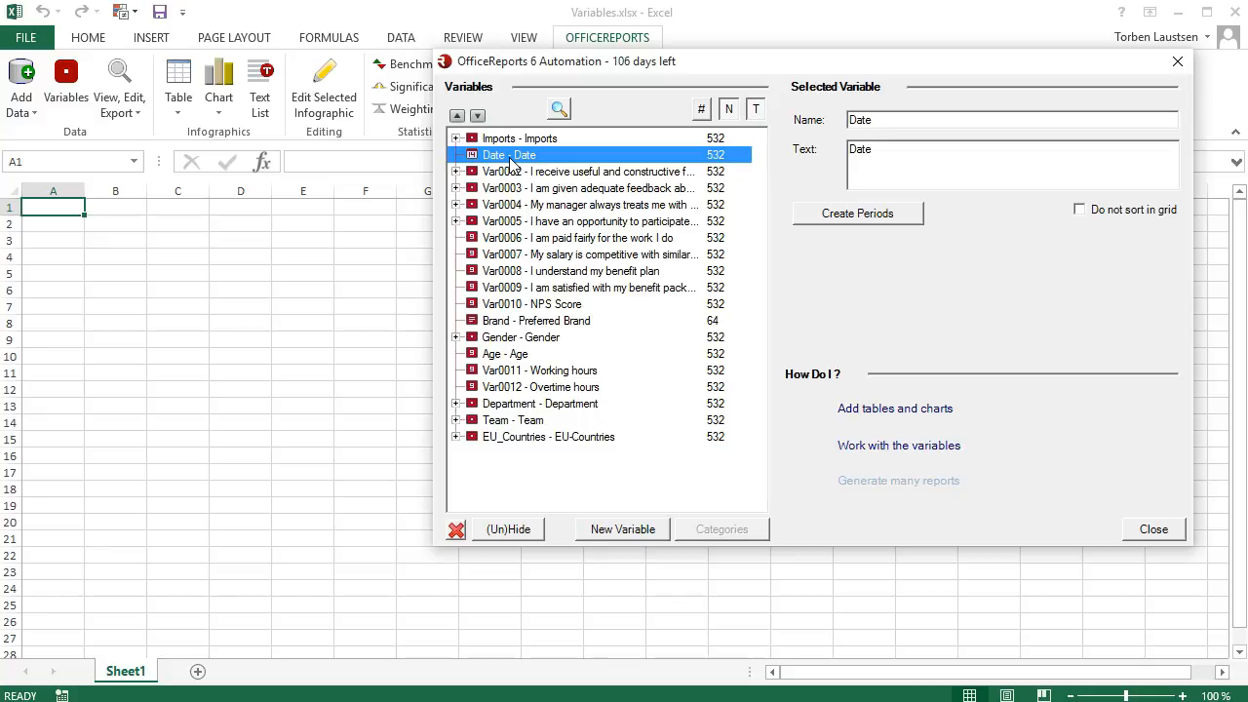
pyautogui.click(815, 216)
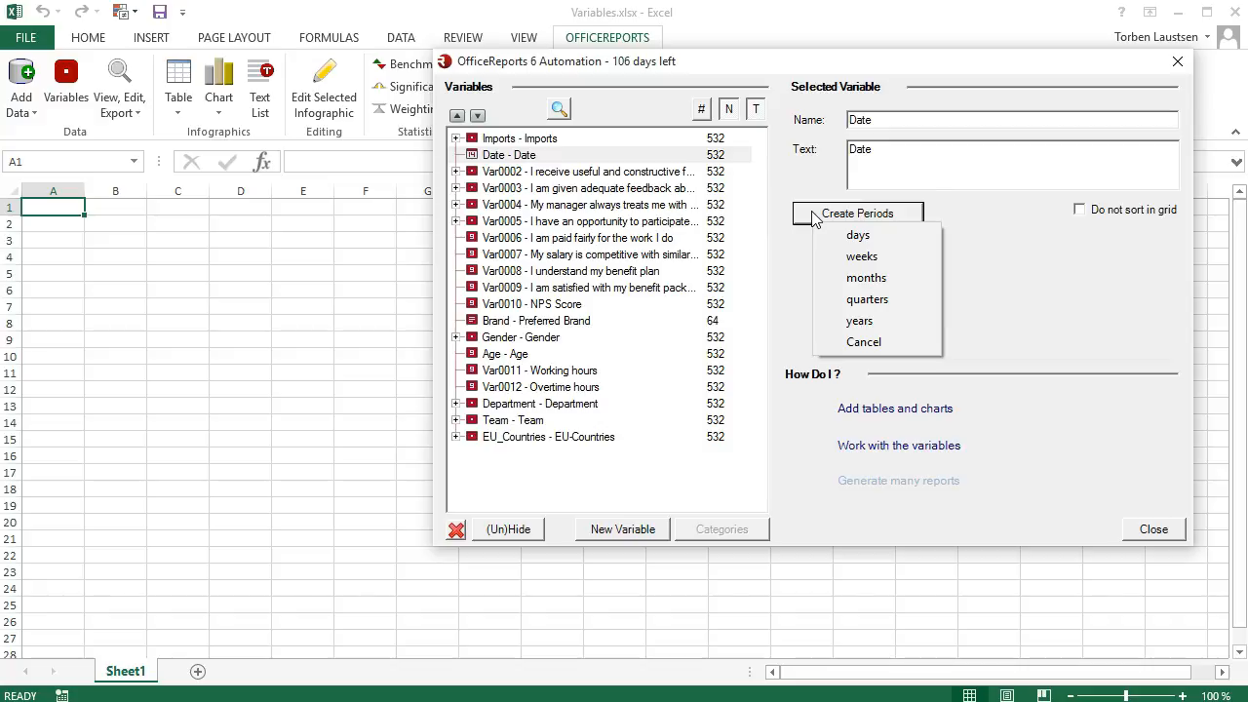
pyautogui.click(844, 300)
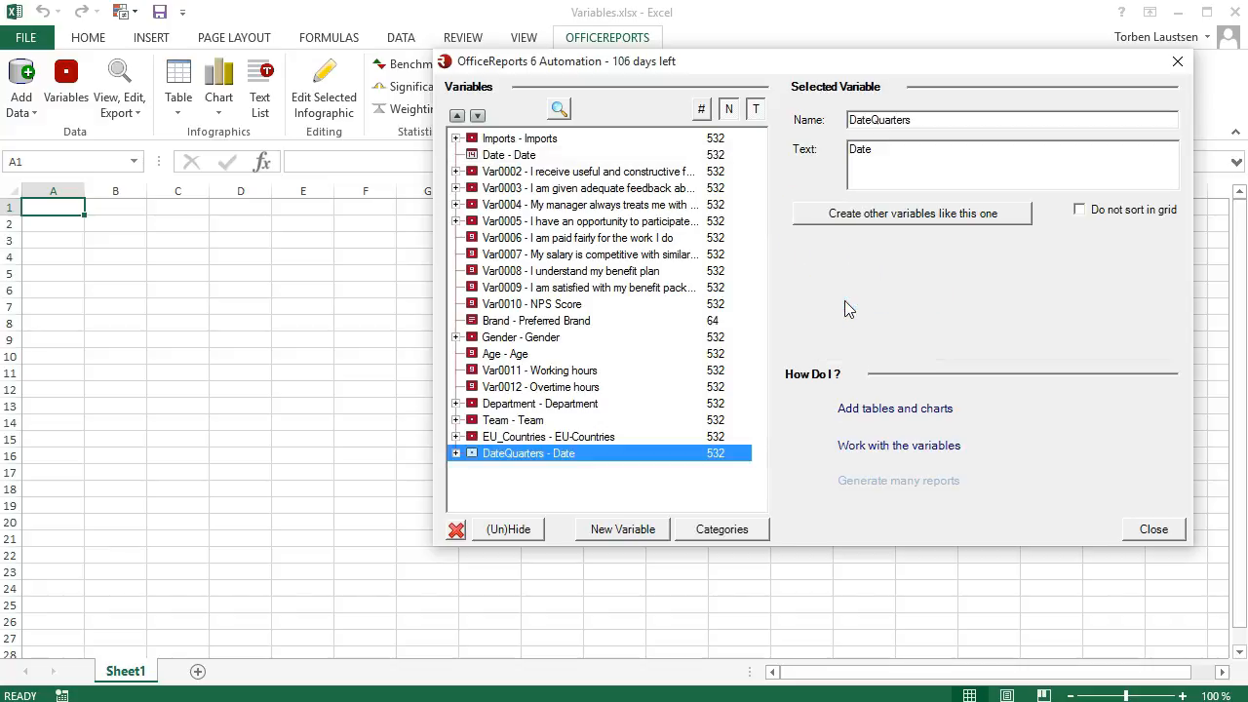
# Step: Examine the text and formula of the Q1 category in the DateQuarters variable
pyautogui.click(455, 454)
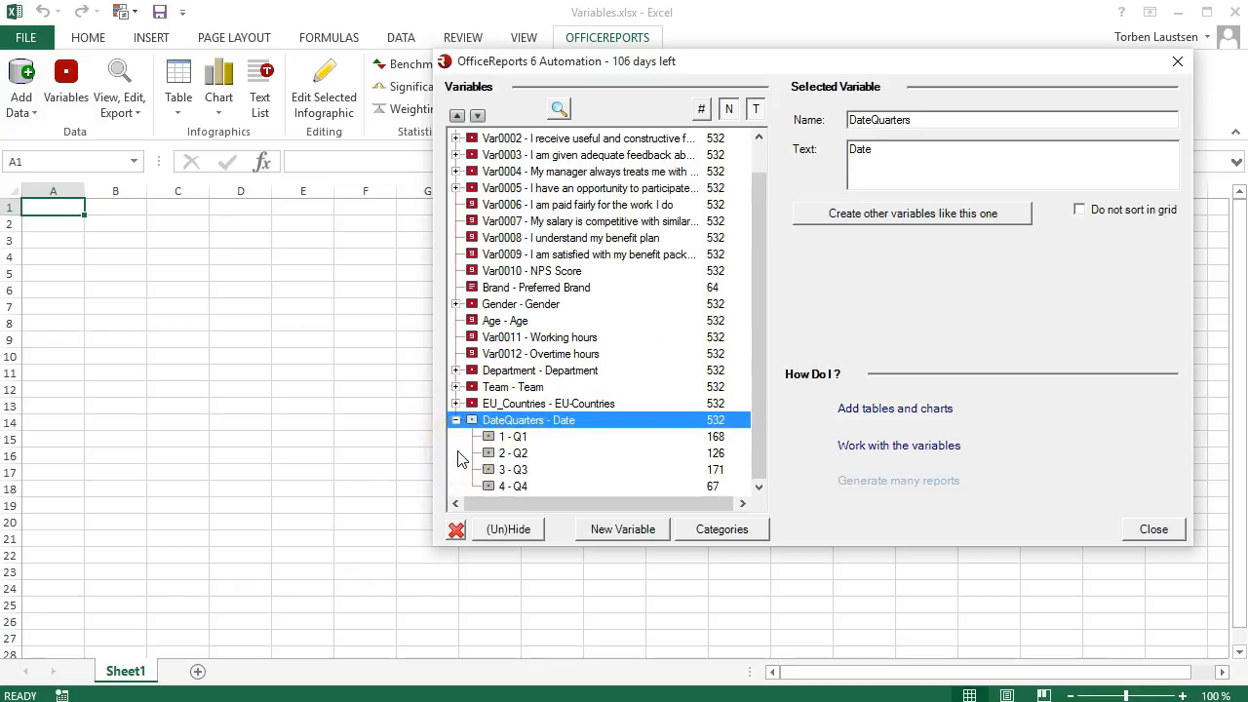
pyautogui.click(517, 437)
pyautogui.click(833, 135)
pyautogui.moveTo(834, 135); pyautogui.dragTo(771, 134)
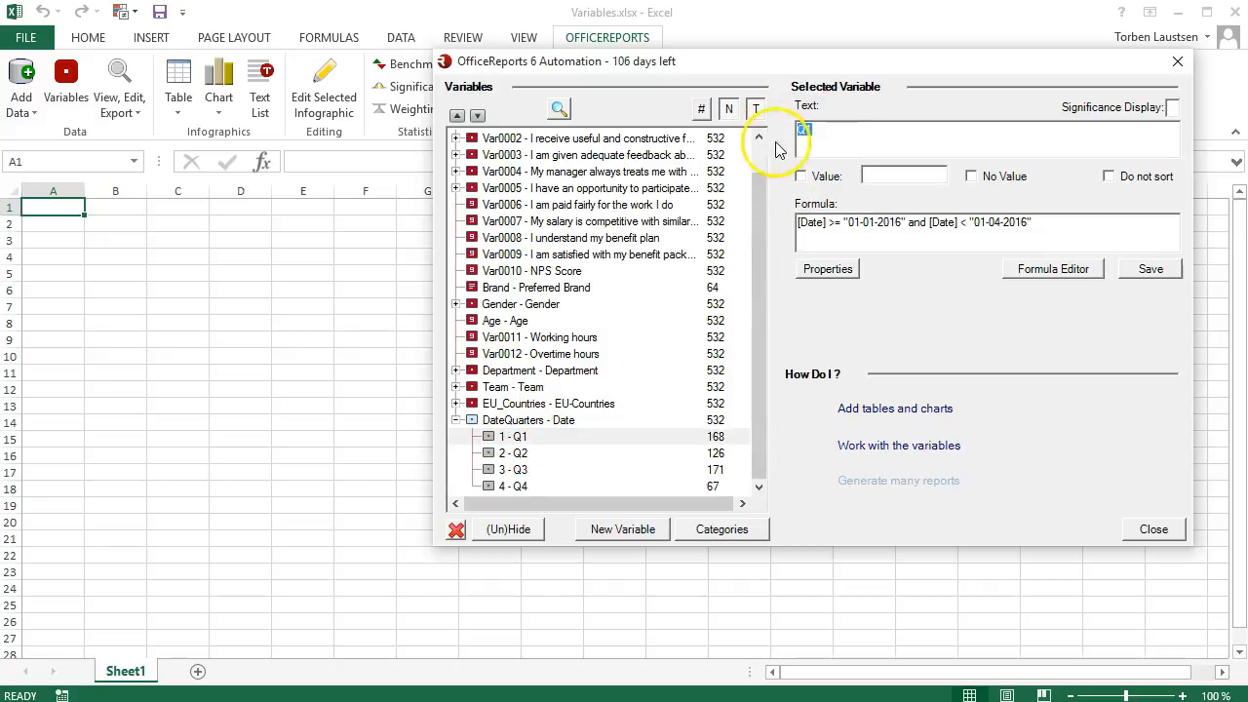
pyautogui.moveTo(1047, 222); pyautogui.dragTo(781, 216)
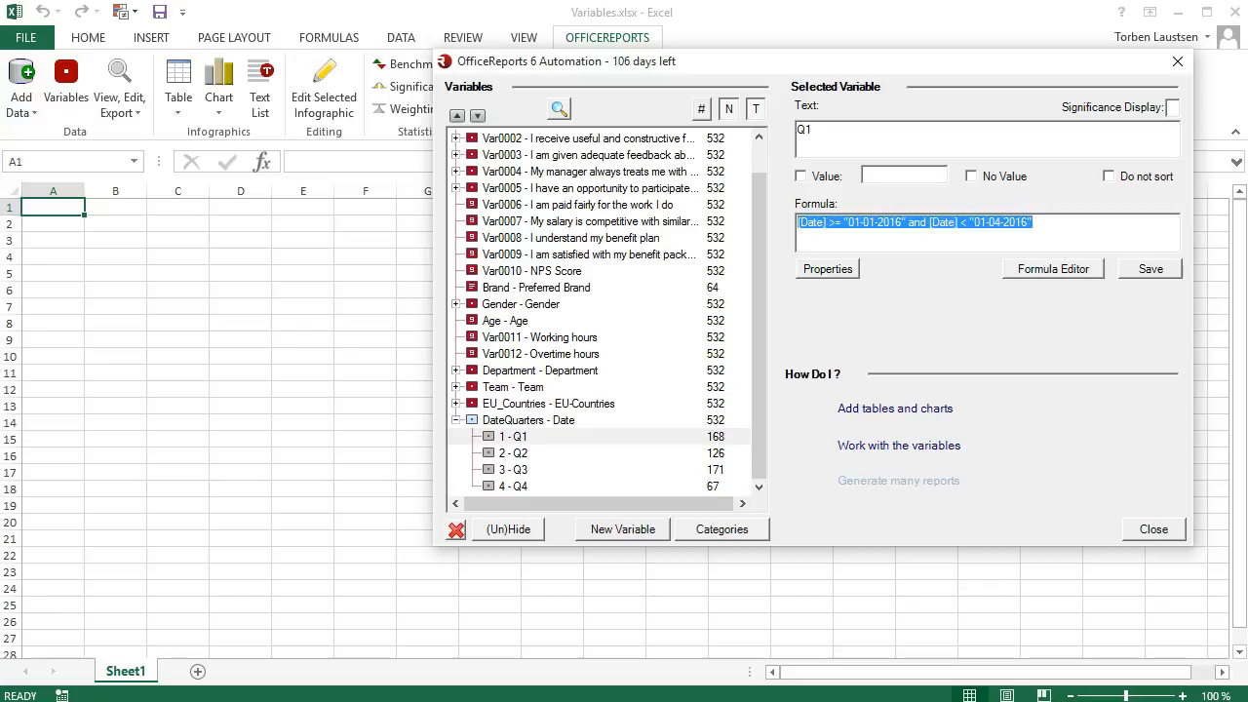
pyautogui.click(455, 420)
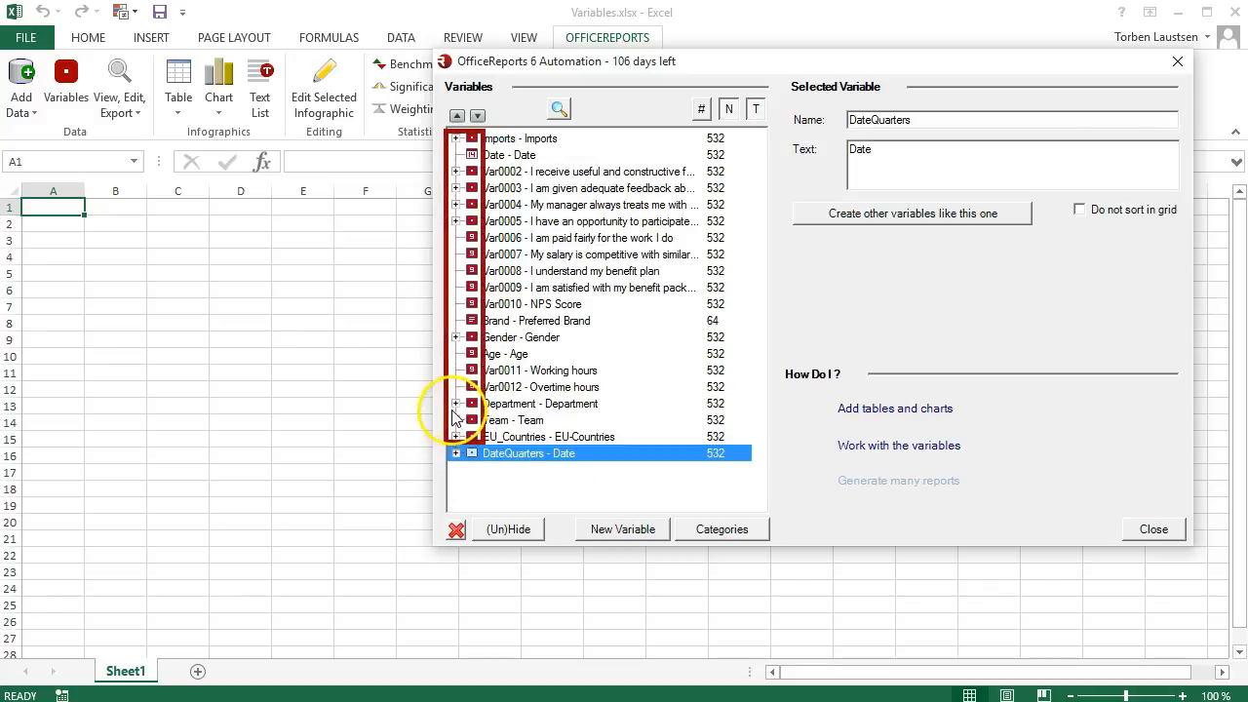
# Step: Create a categorised variable from the Preferred Brand text variable and expand its list of categories
pyautogui.click(494, 324)
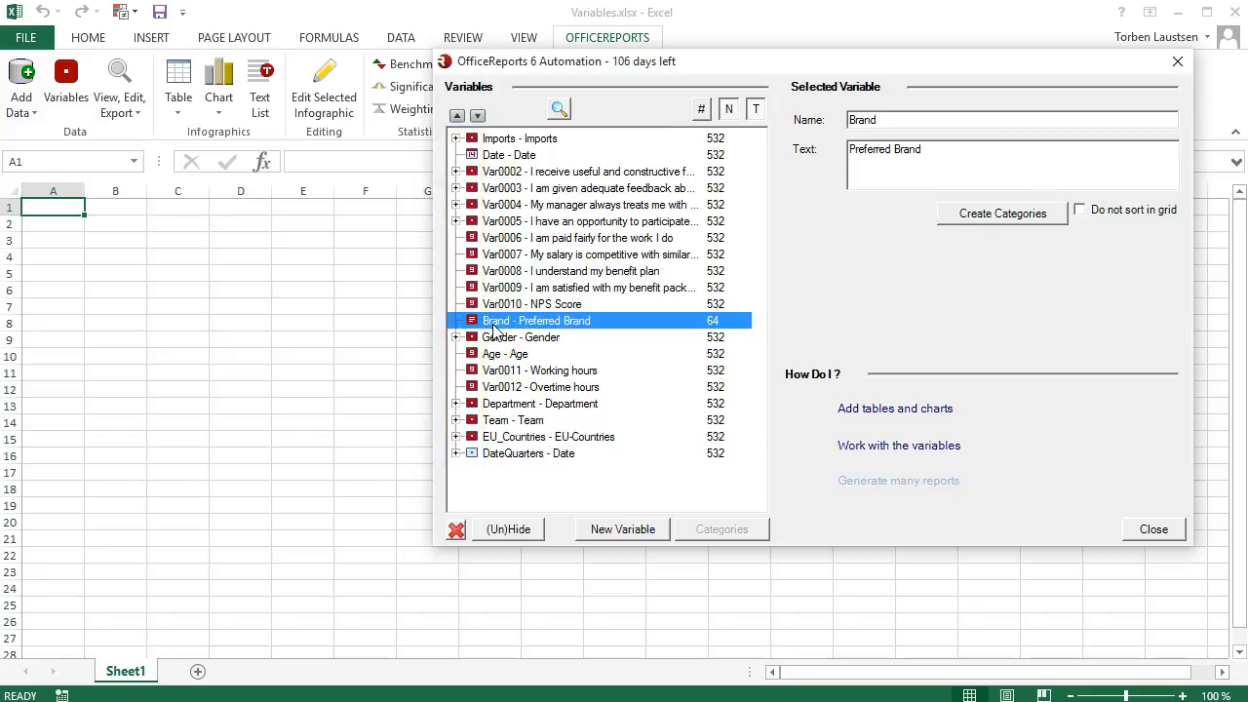
pyautogui.click(961, 221)
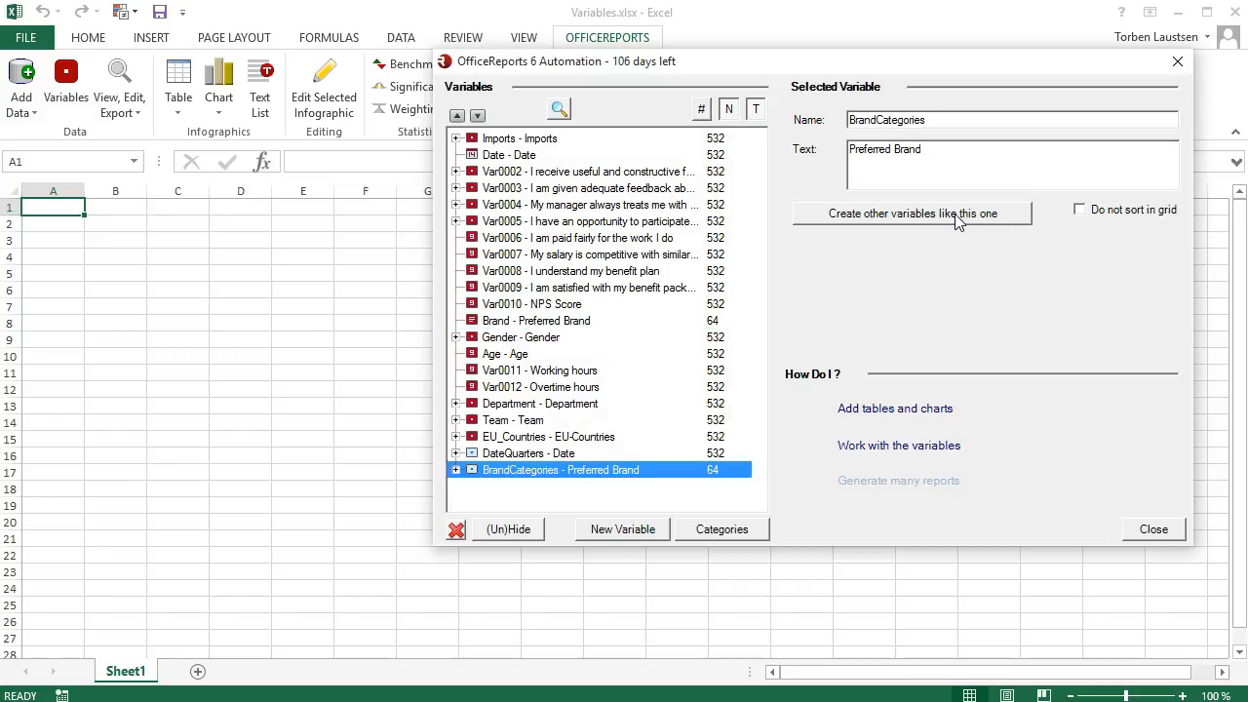
pyautogui.click(455, 470)
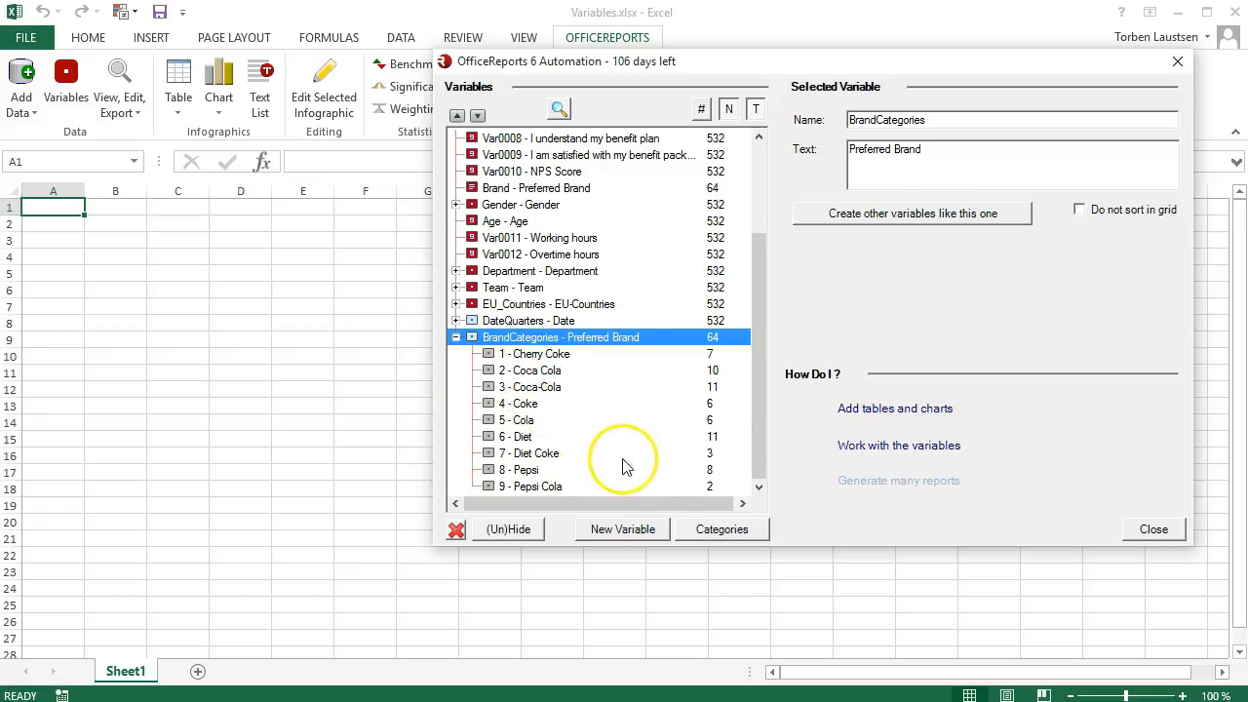
# Step: Merge the Coca Cola and Coca-Cola categories of the BrandCategories variable
pyautogui.click(704, 533)
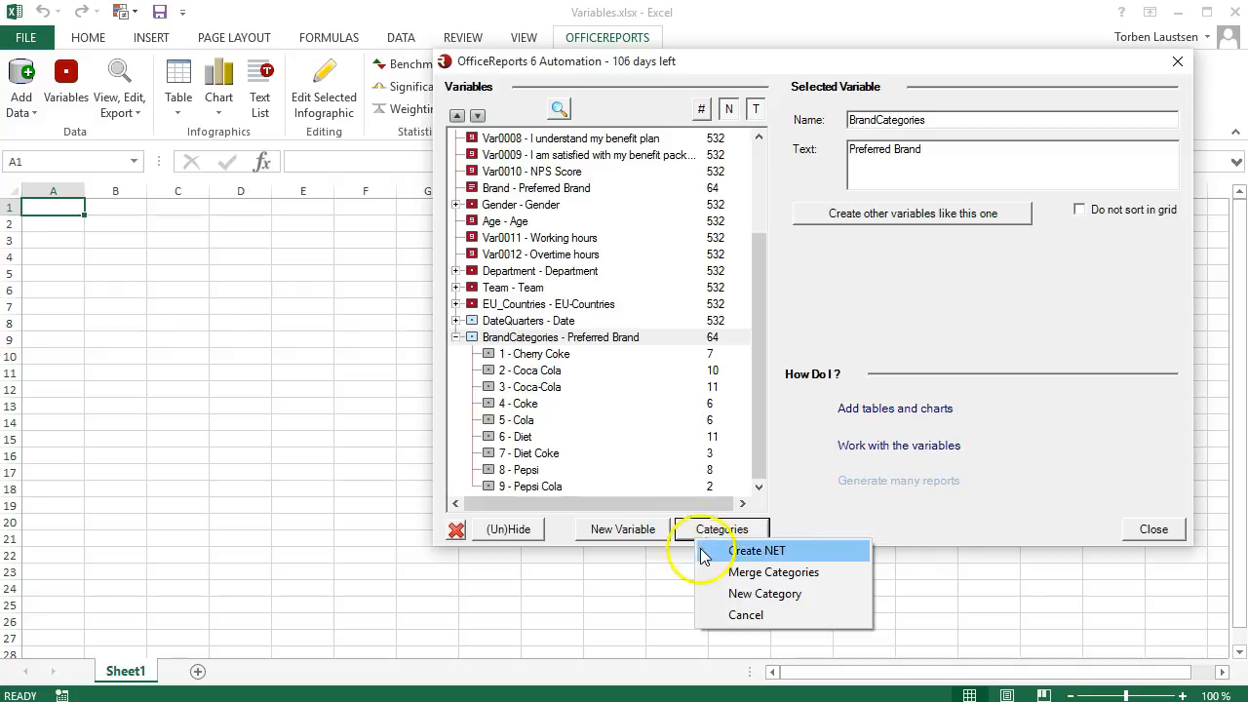
pyautogui.click(722, 573)
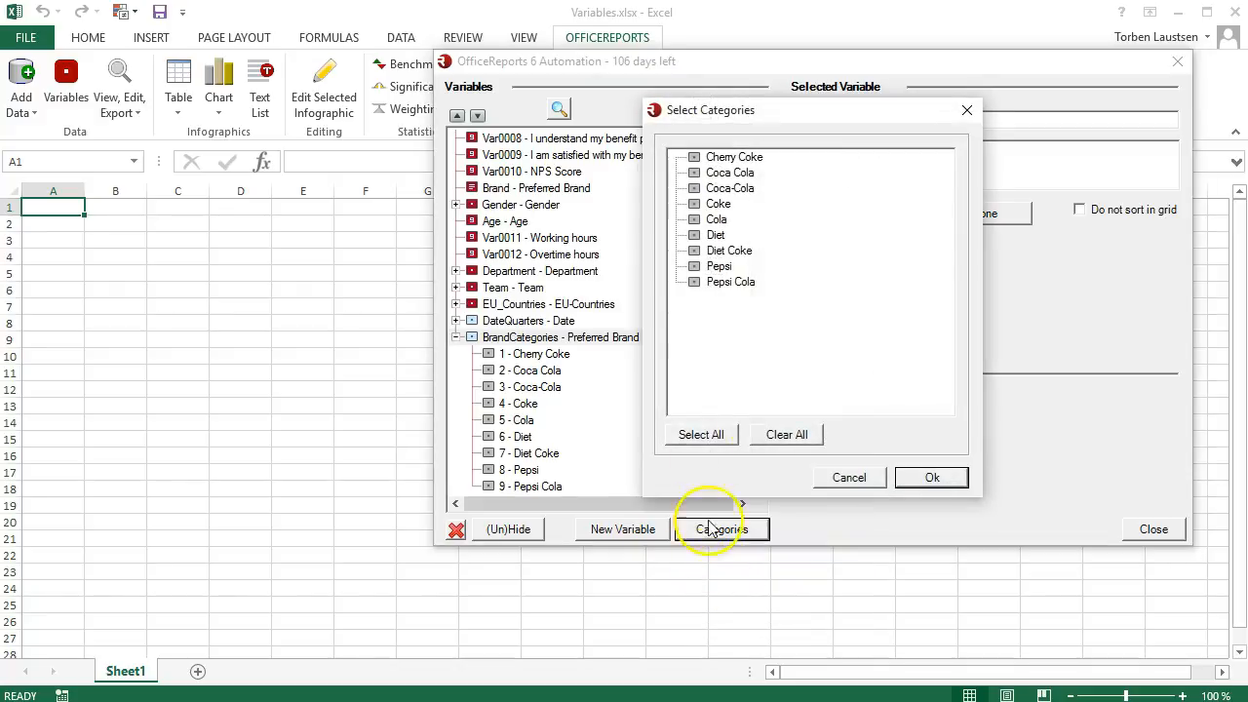
pyautogui.click(694, 172)
pyautogui.click(694, 189)
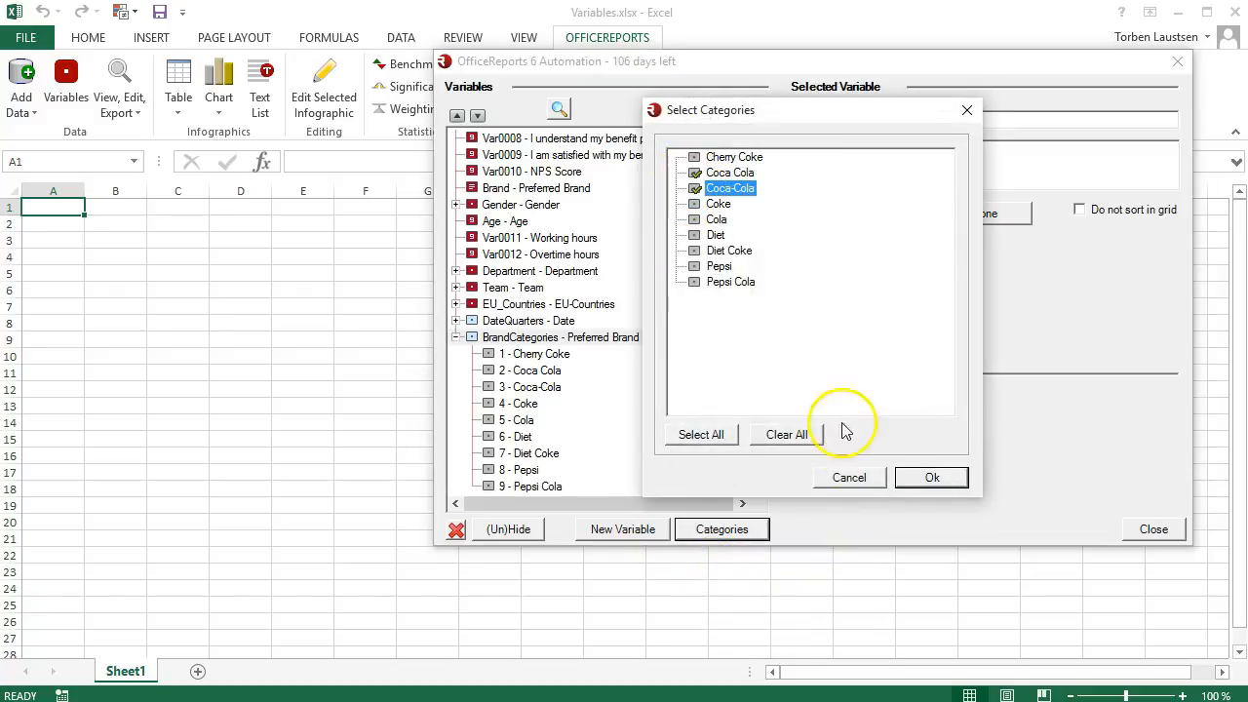
pyautogui.click(916, 478)
# Step: Shorten the merged brand category's text to Coca-Cola and collapse the BrandCategories variable
pyautogui.click(856, 130)
pyautogui.moveTo(840, 130); pyautogui.dragTo(719, 133)
pyautogui.press('Delete')
pyautogui.press('Delete')
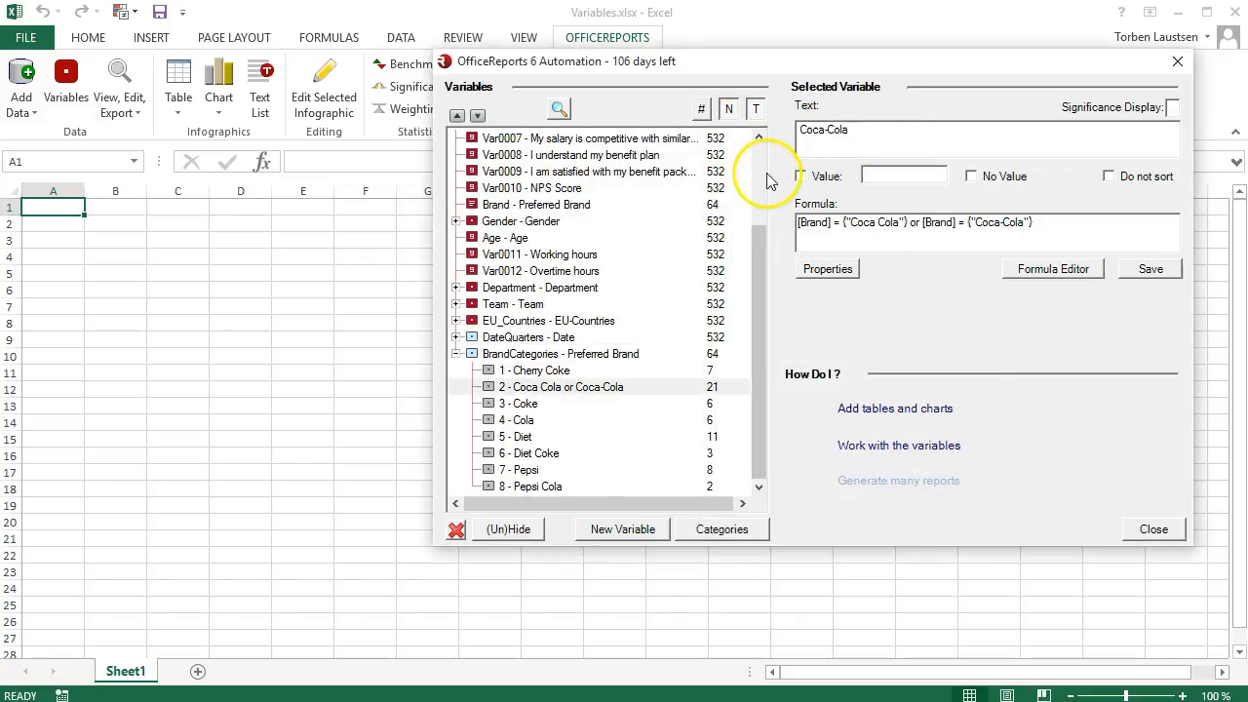
pyautogui.click(457, 354)
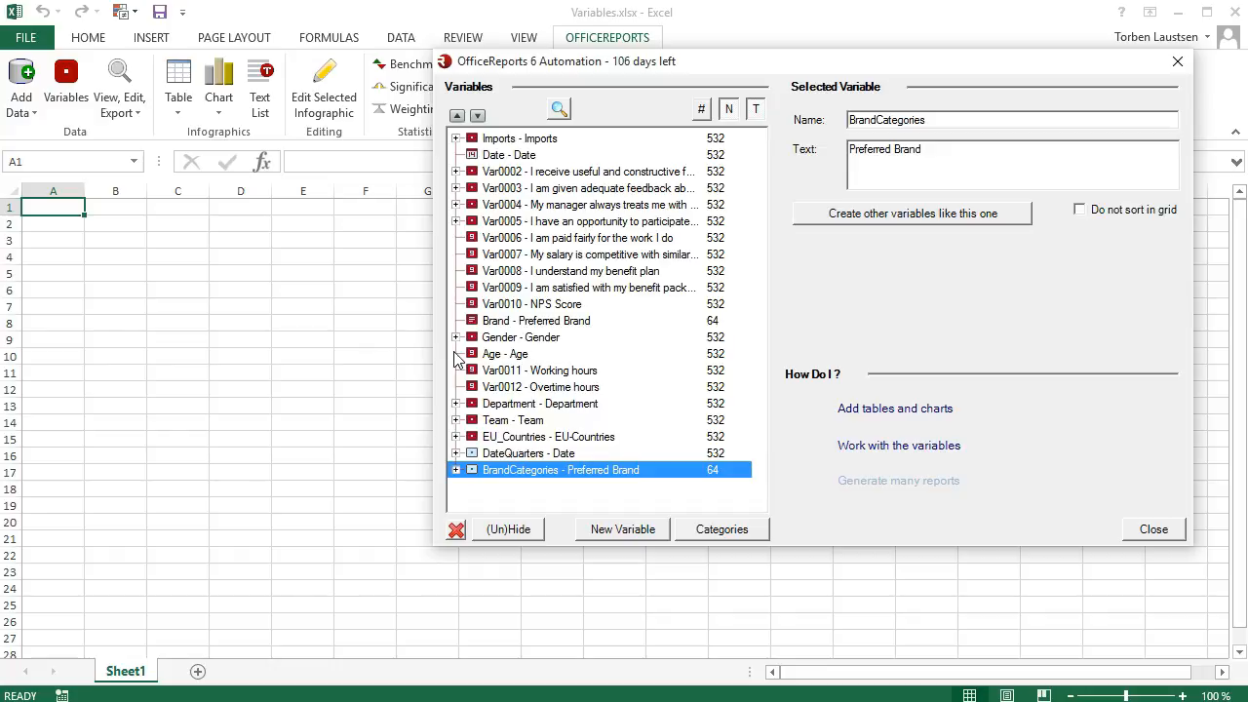
# Step: Create a new variable from Age that divides the values into 3 intervals
pyautogui.click(503, 355)
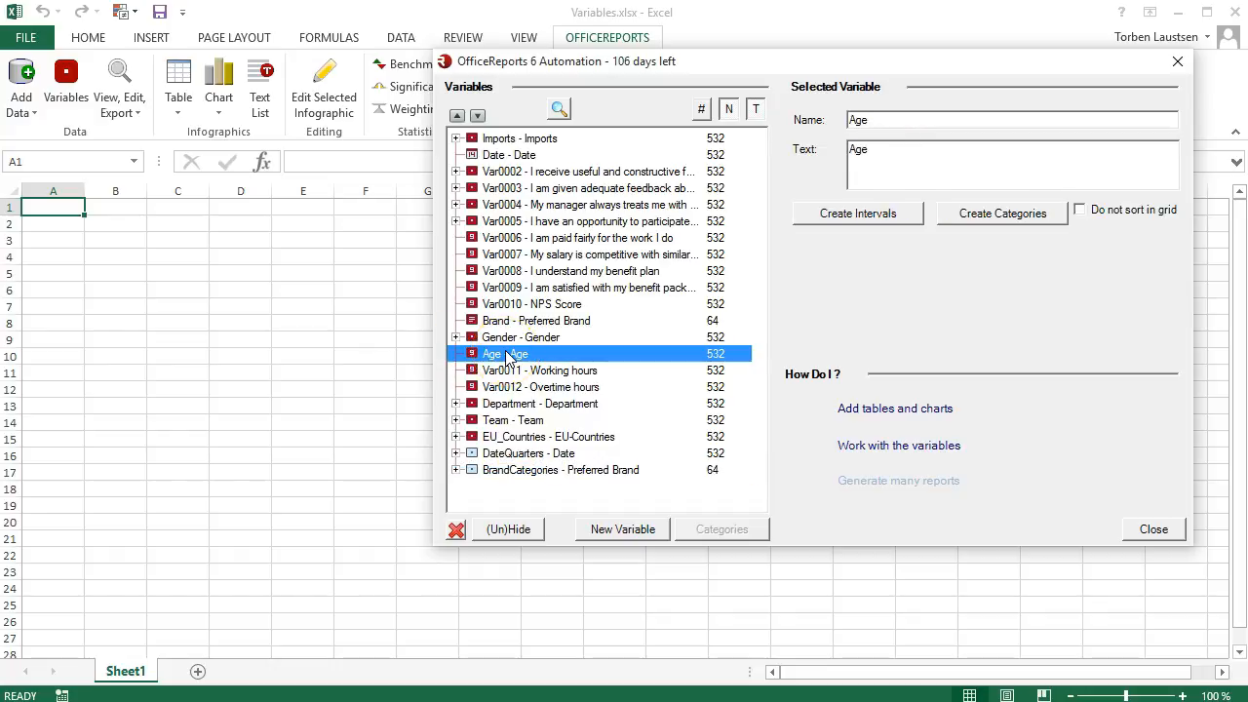
pyautogui.click(845, 216)
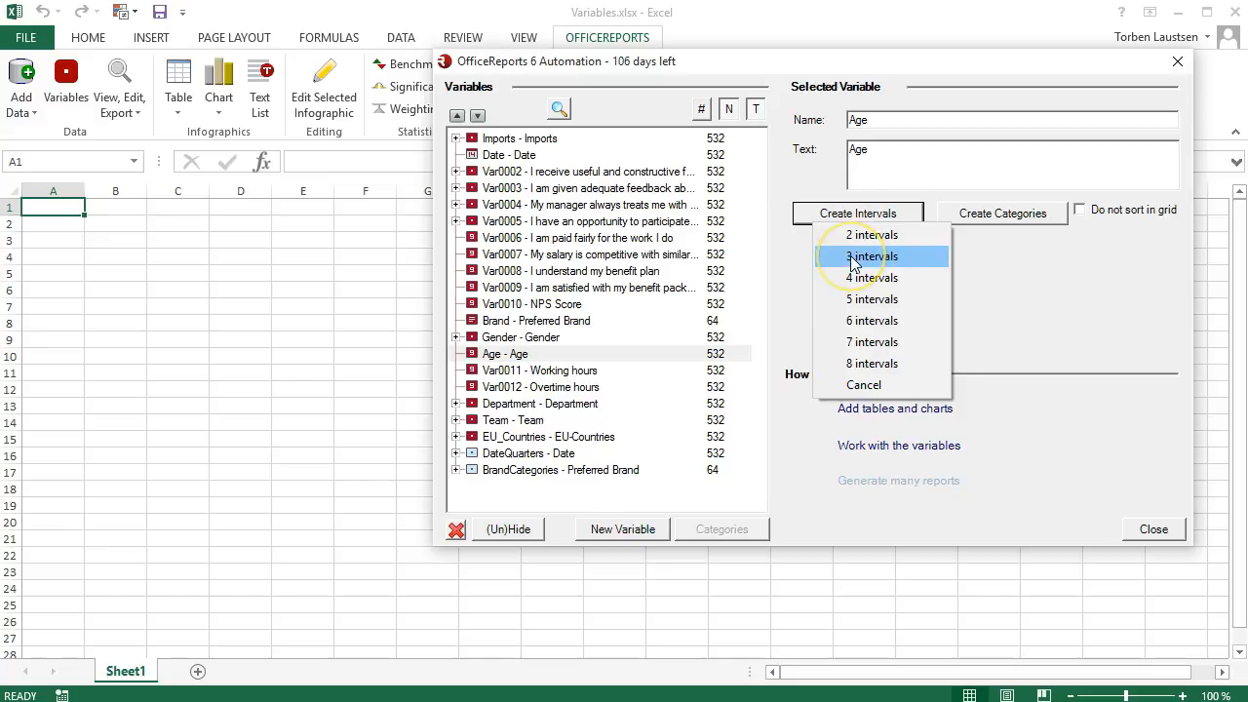
pyautogui.click(853, 261)
# Step: Examine the text and formula of each category in the AgeIntervals variable
pyautogui.click(455, 485)
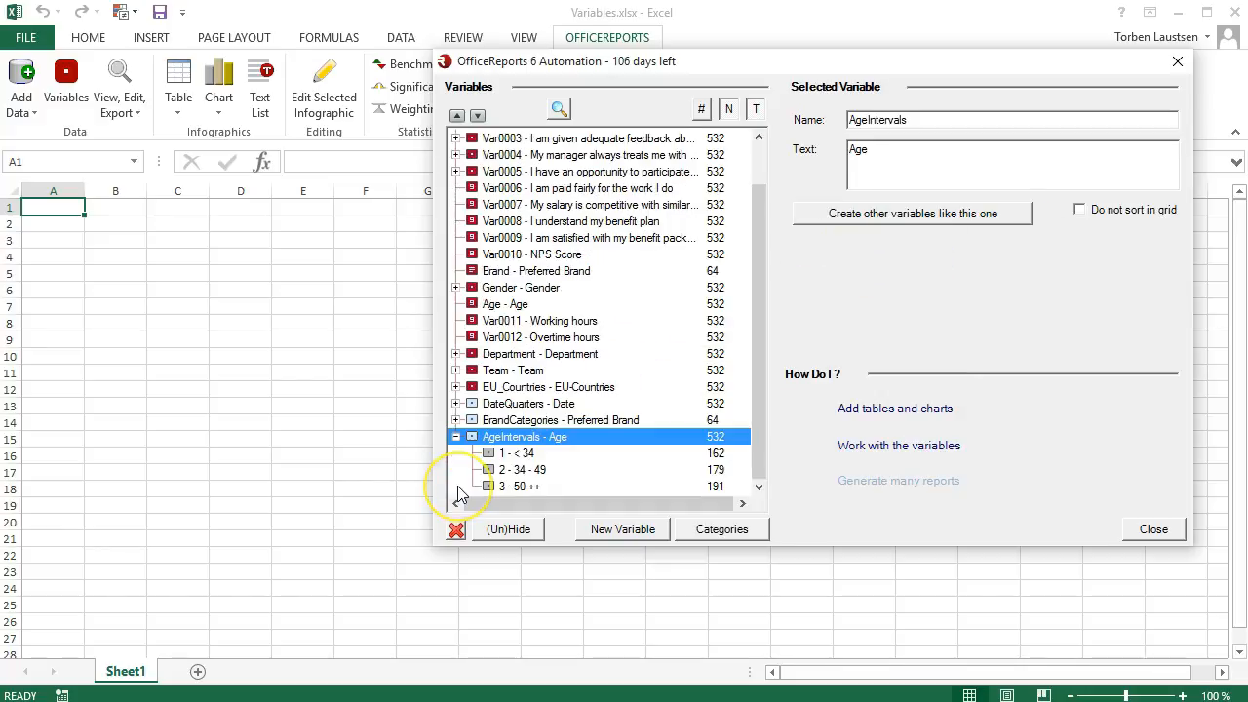
pyautogui.click(527, 455)
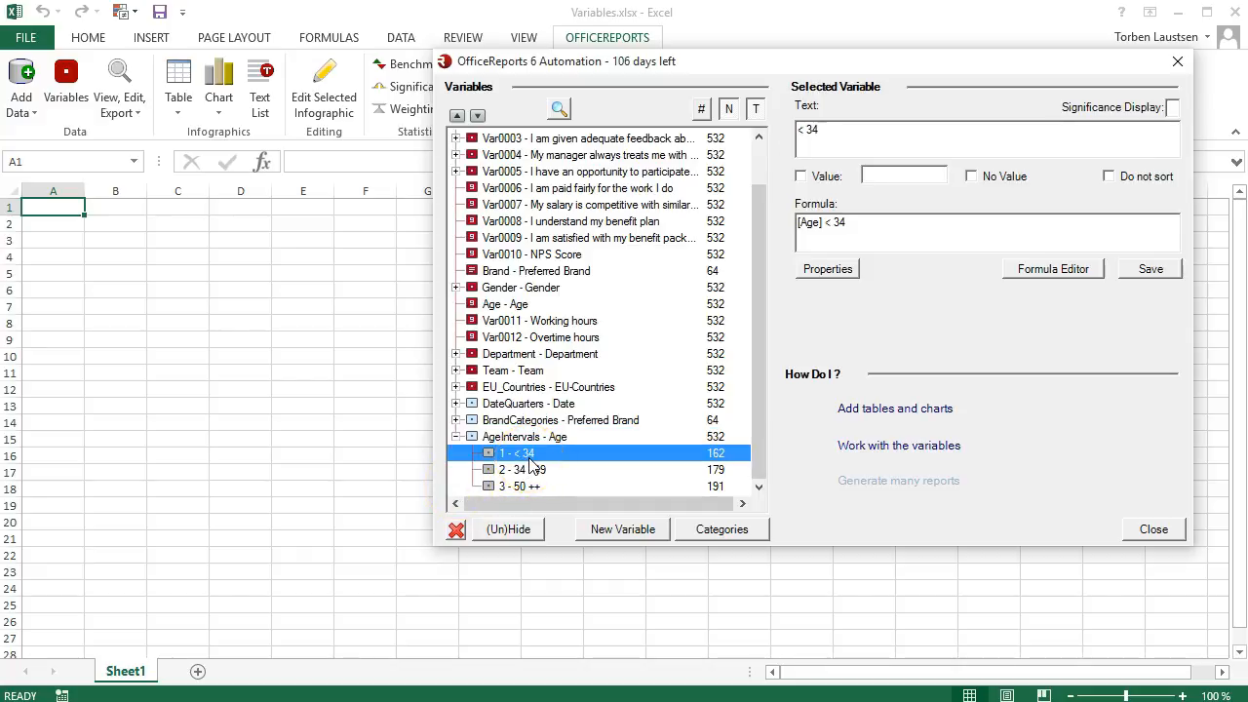
pyautogui.click(534, 472)
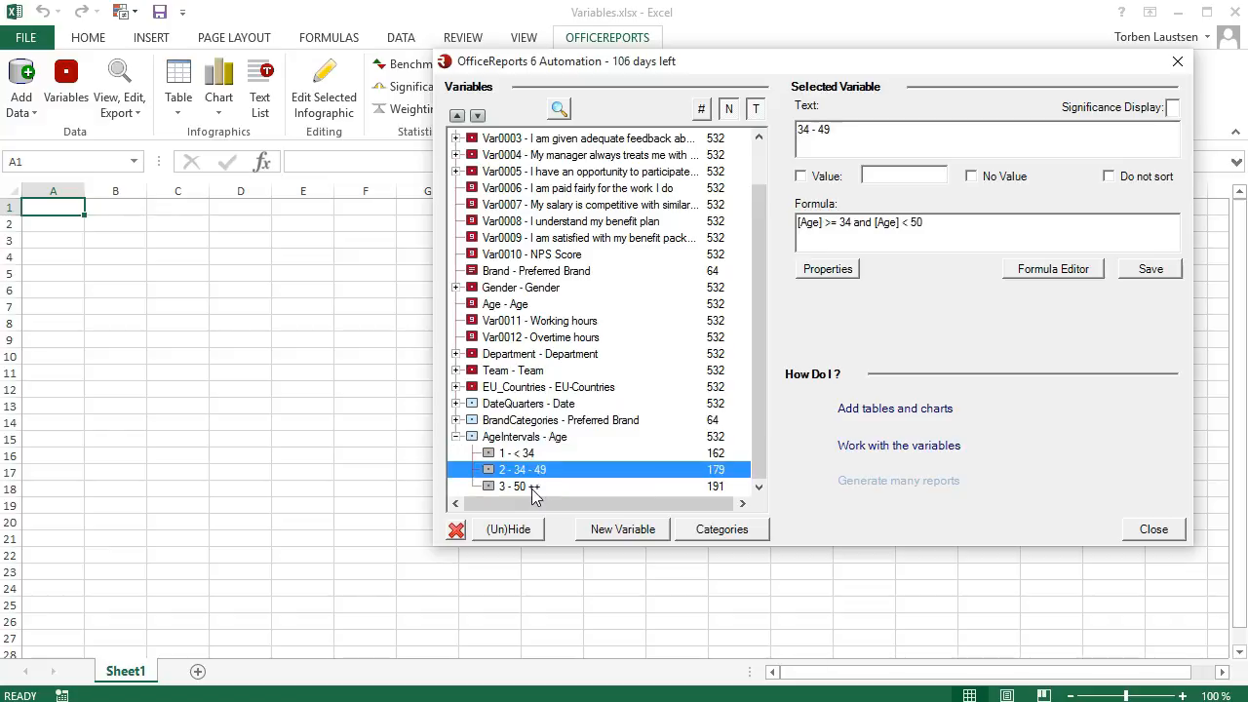
pyautogui.click(532, 488)
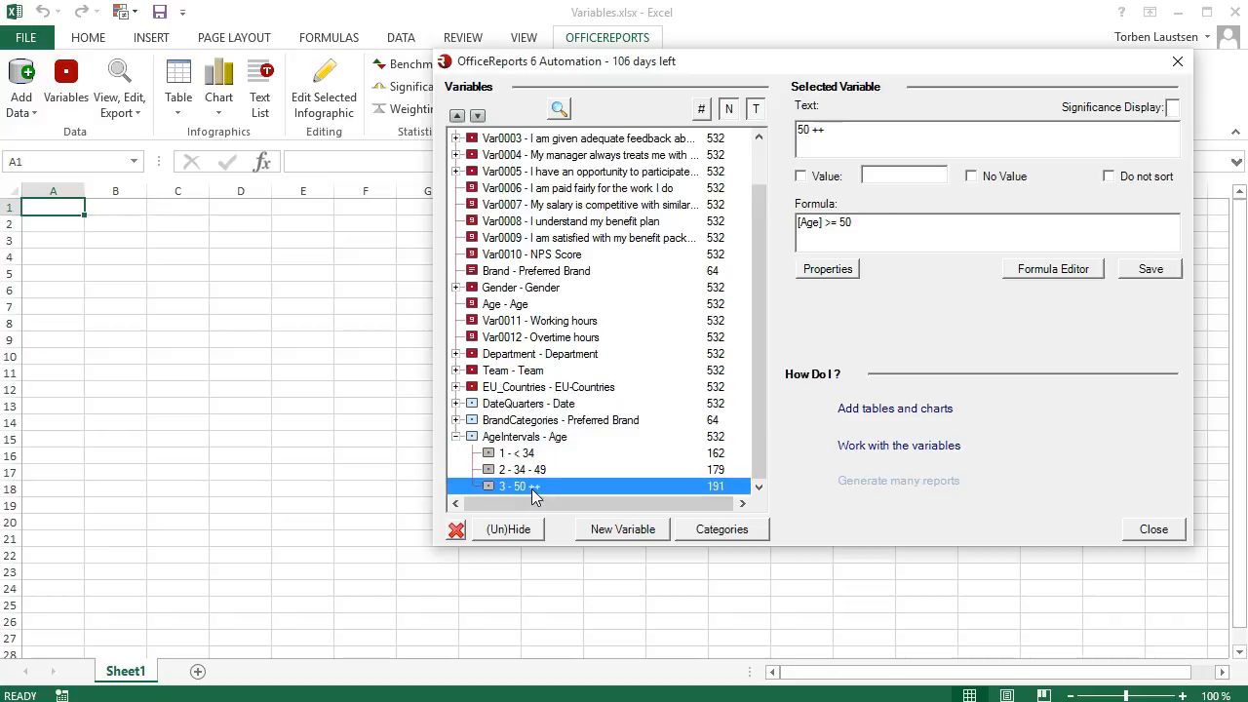
pyautogui.click(457, 437)
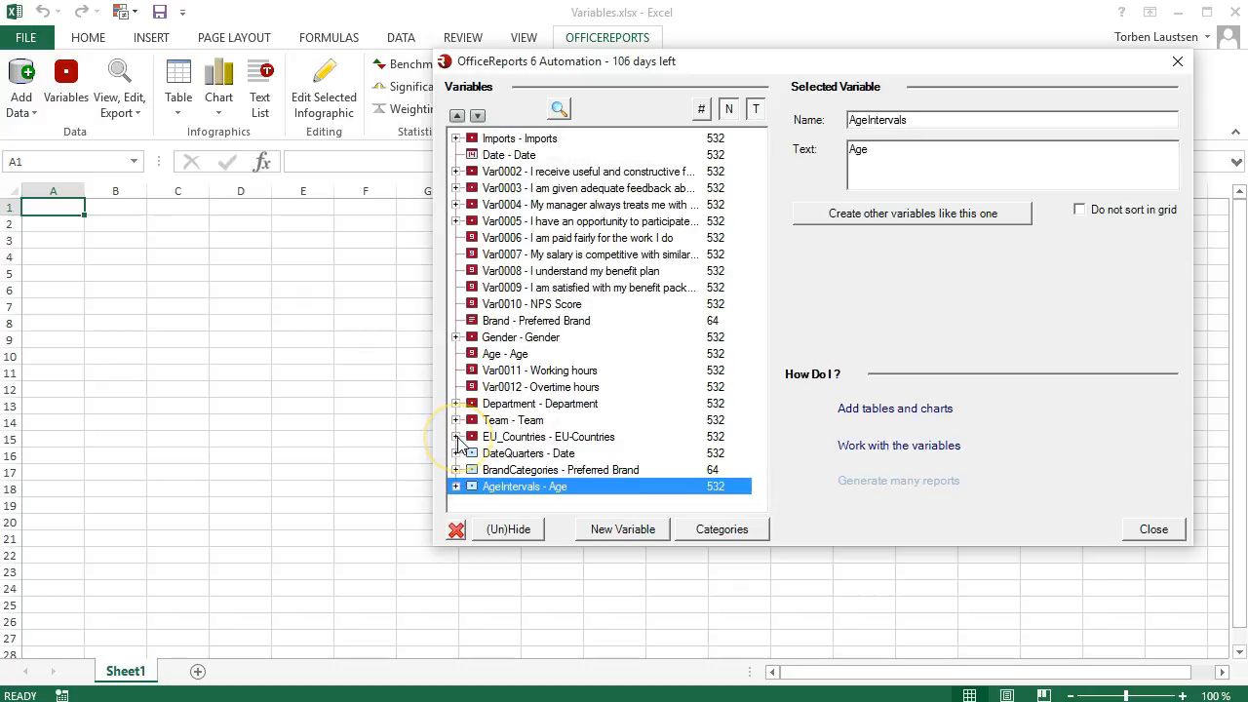
# Step: Create a categorised variable from the NPS Score variable and expand its list of categories
pyautogui.click(497, 306)
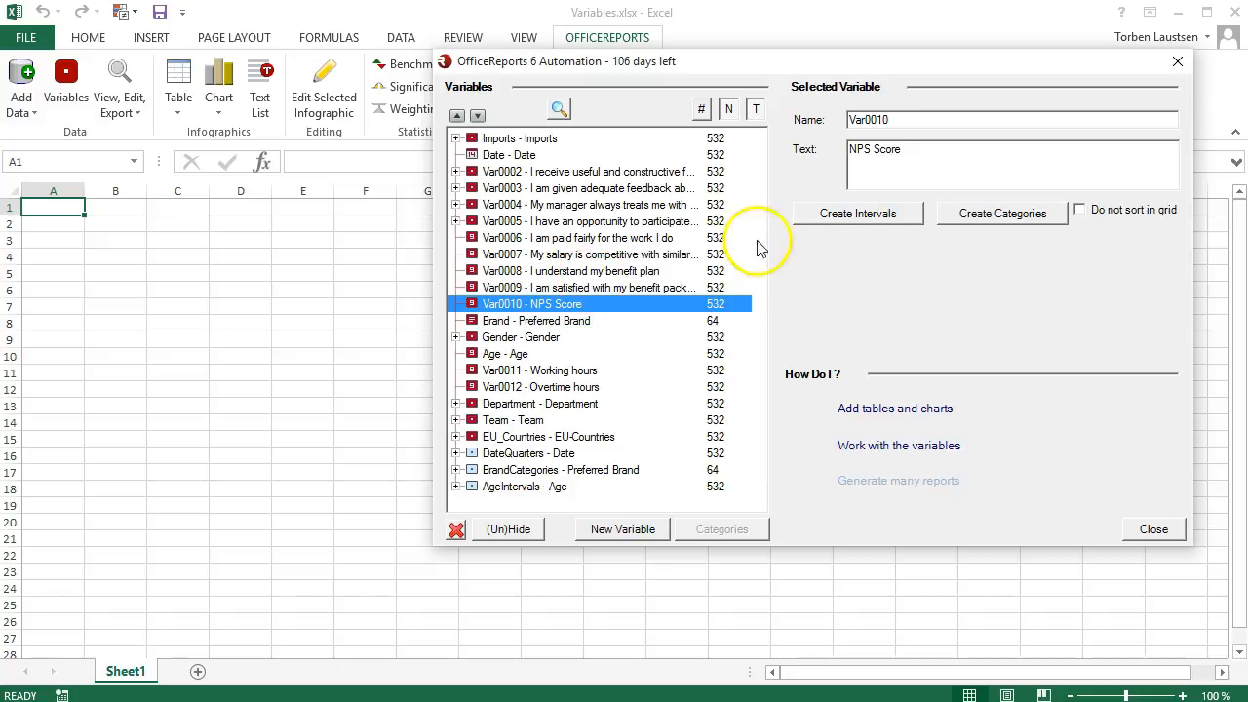
pyautogui.click(943, 218)
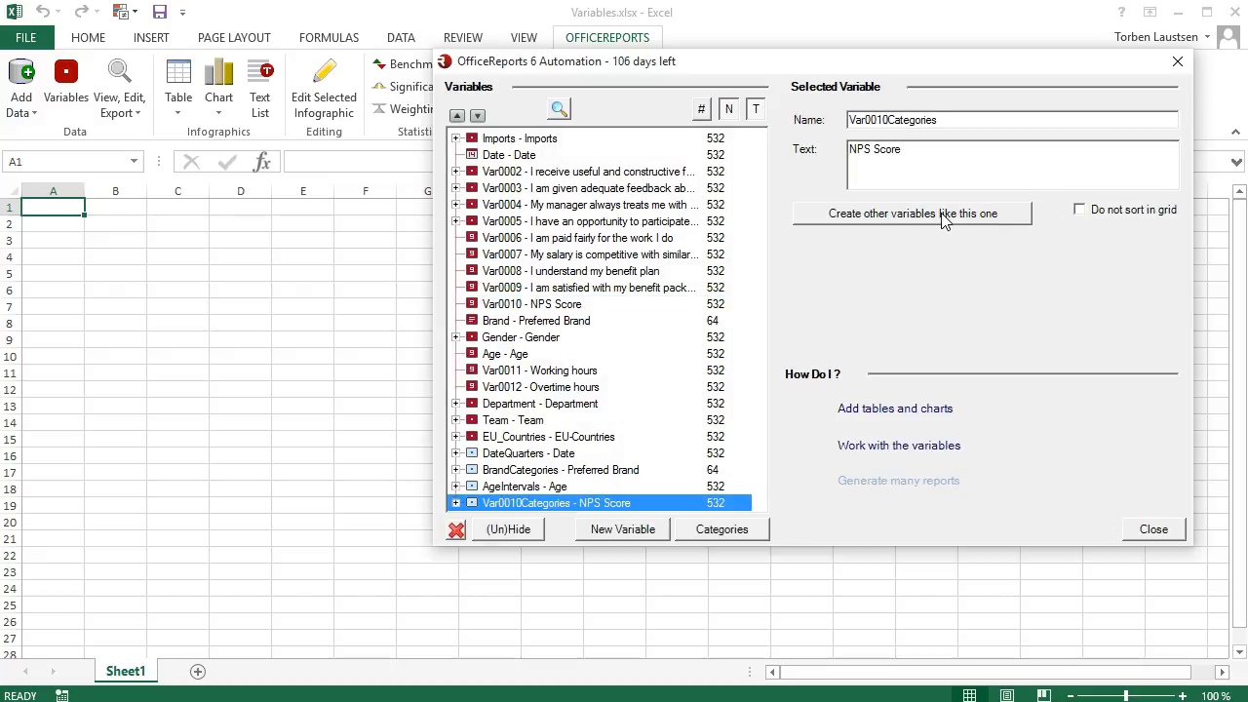
pyautogui.click(455, 502)
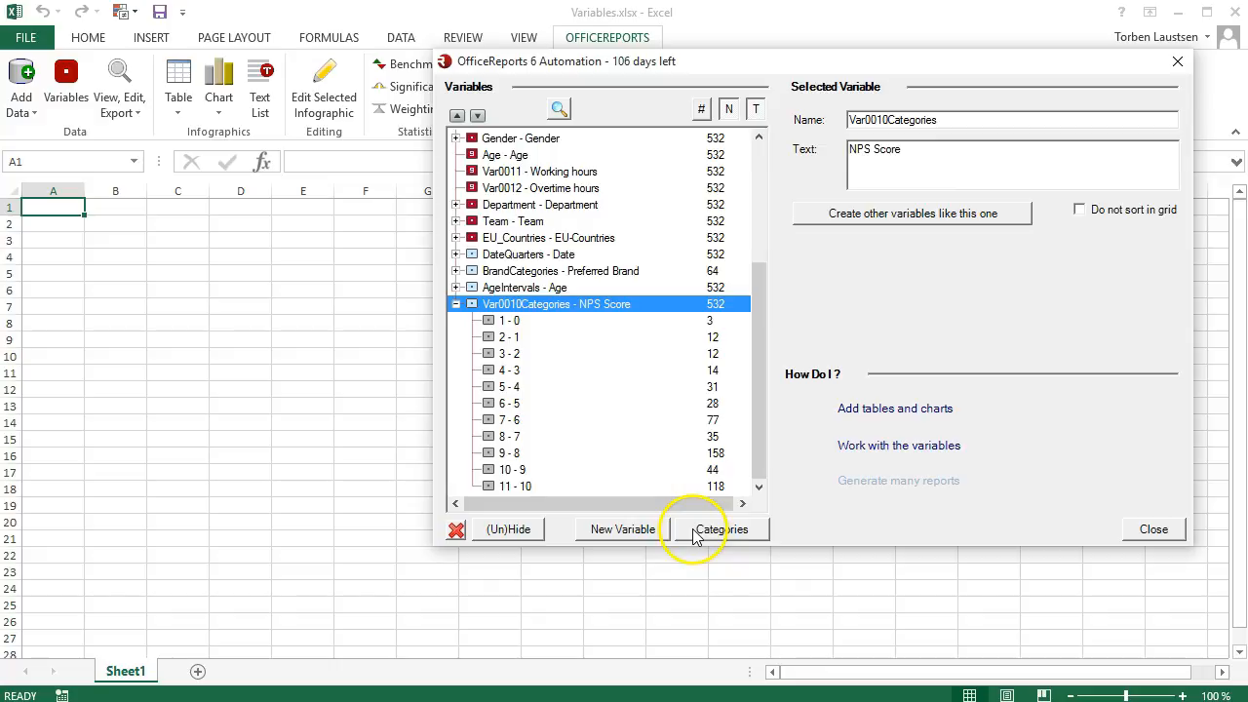
# Step: Merge the NPS Score categories 0 through 6 and save the merged category with the text Detractors
pyautogui.click(695, 538)
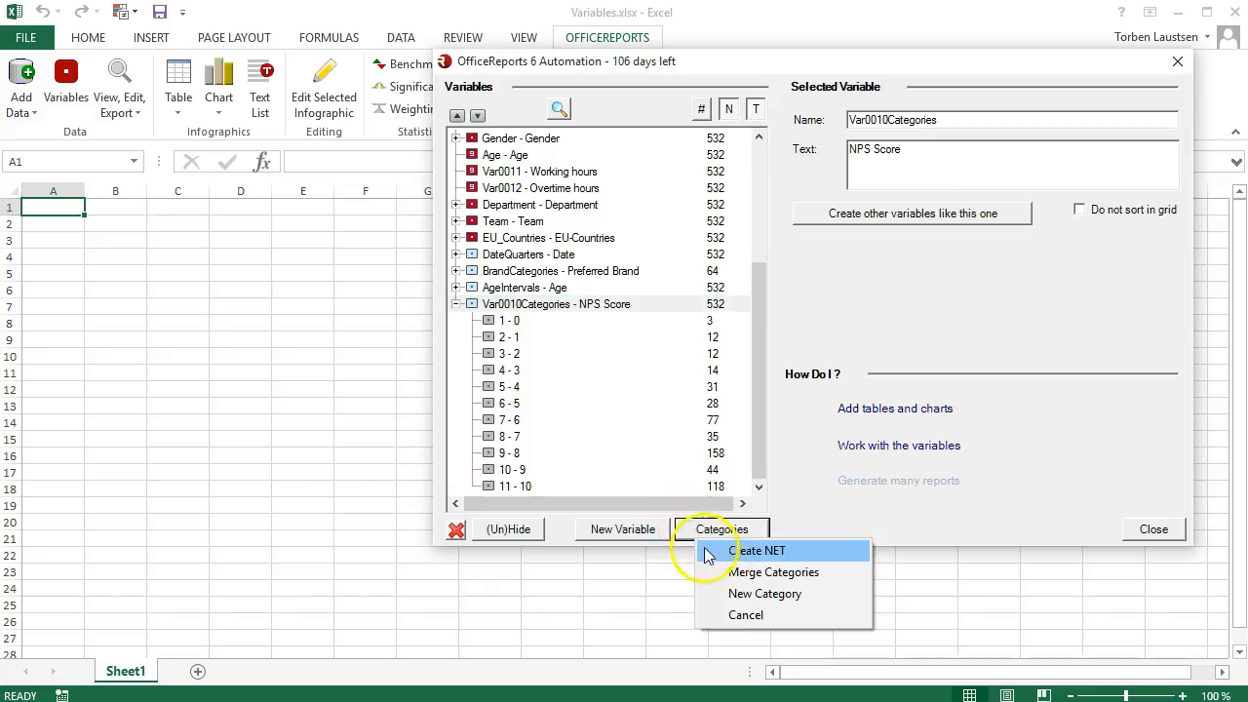
pyautogui.click(734, 573)
pyautogui.click(694, 157)
pyautogui.click(695, 172)
pyautogui.click(694, 188)
pyautogui.click(694, 204)
pyautogui.click(695, 219)
pyautogui.click(695, 235)
pyautogui.click(694, 251)
pyautogui.click(929, 477)
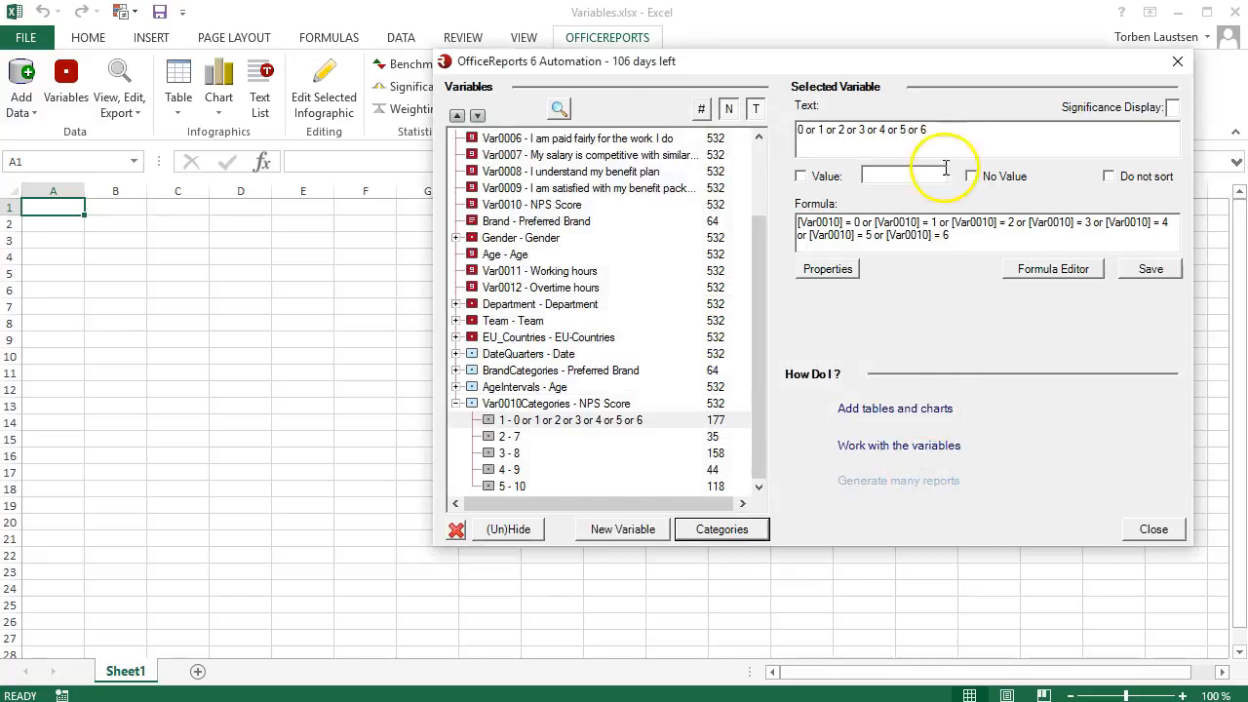
pyautogui.write('Detractors')
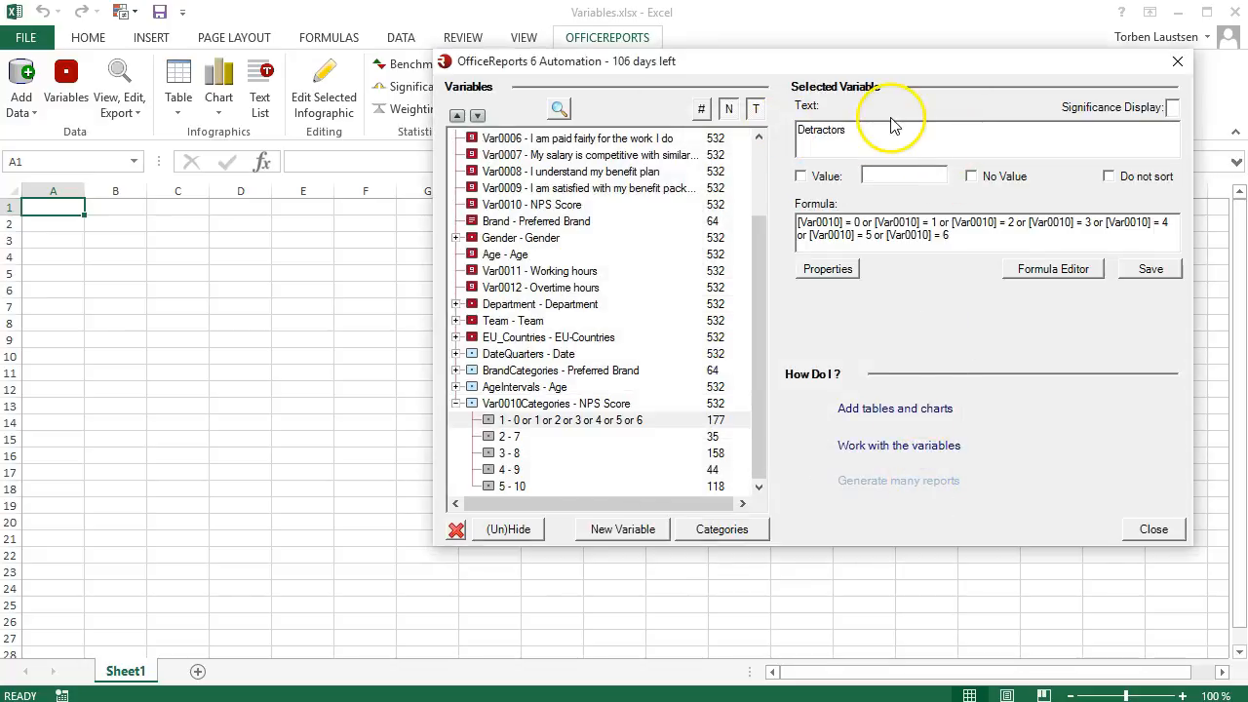
pyautogui.click(1141, 271)
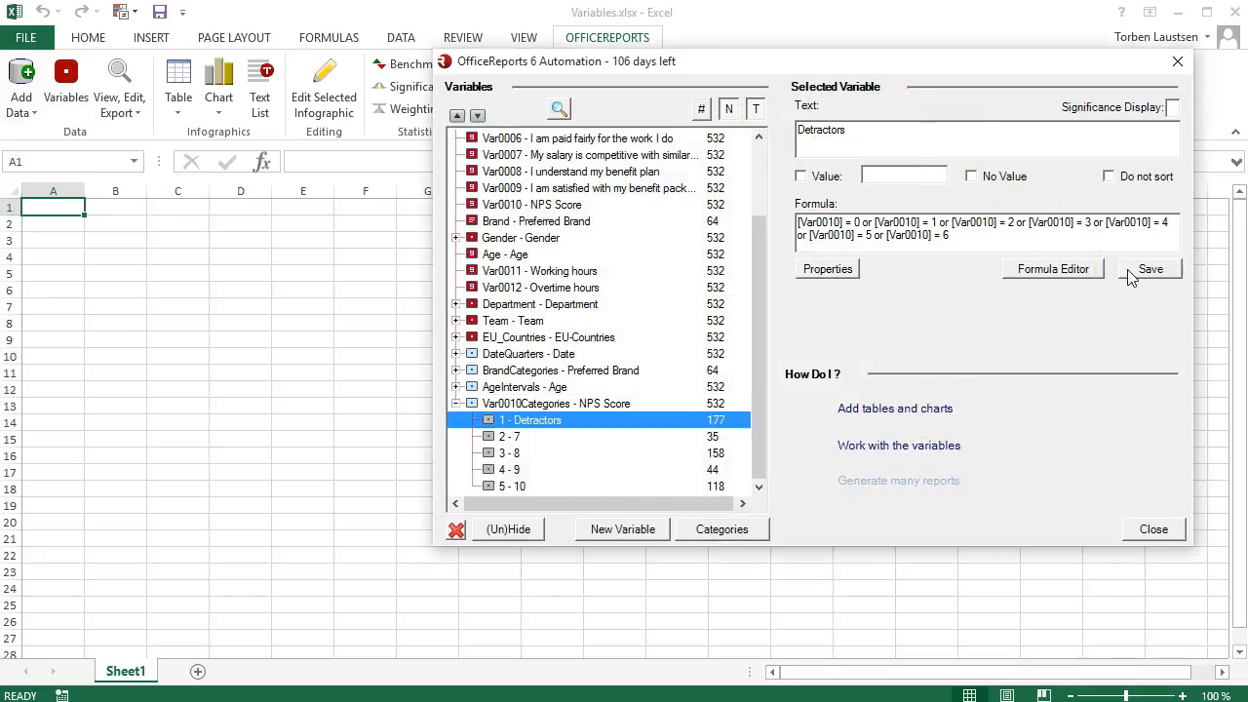
# Step: Merge the NPS Score categories 7 and 8 and save the merged category with the text Passives
pyautogui.click(722, 529)
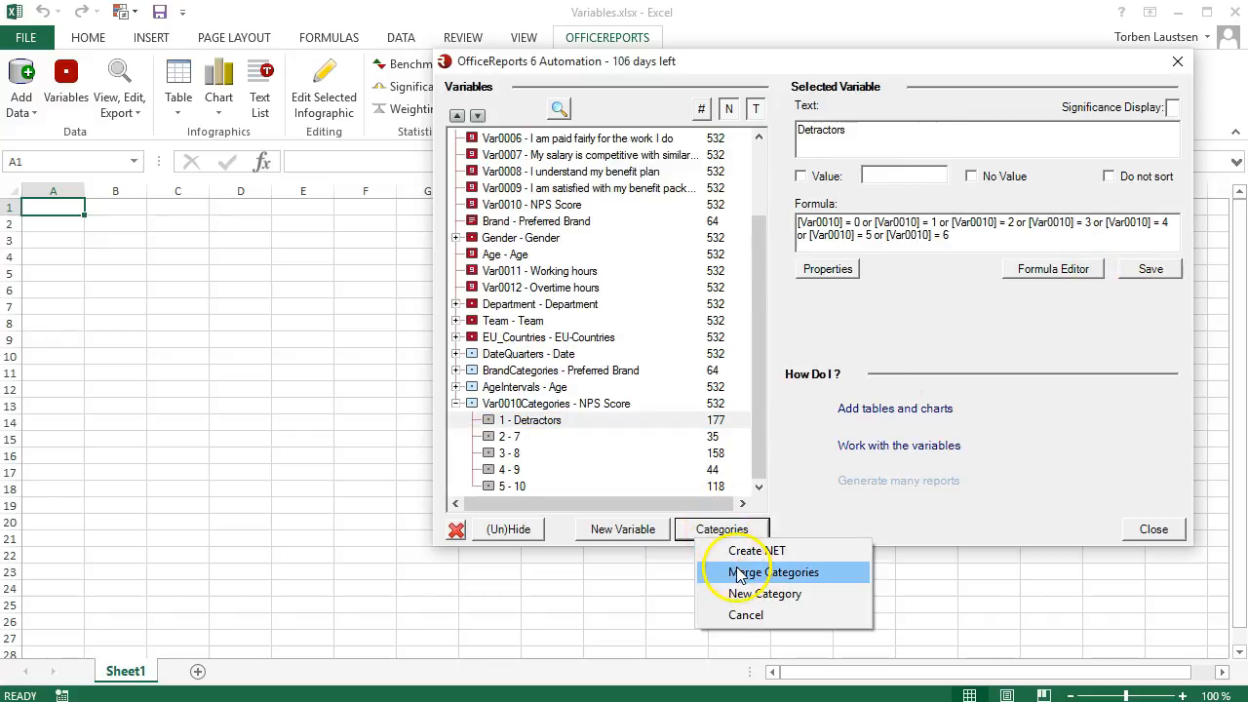
pyautogui.click(741, 573)
pyautogui.click(696, 173)
pyautogui.click(696, 186)
pyautogui.click(923, 595)
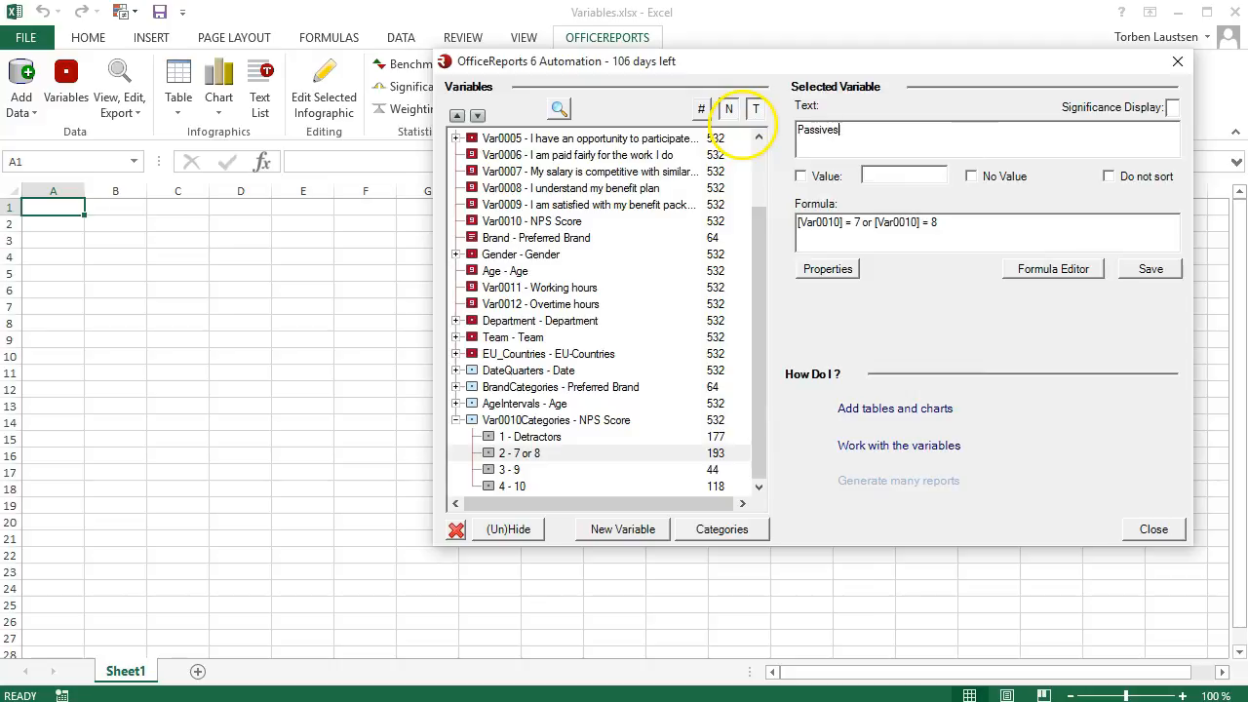
pyautogui.click(1149, 269)
# Step: Merge the NPS Score categories 9 and 10 and save the merged category with the text Promoters
pyautogui.click(739, 535)
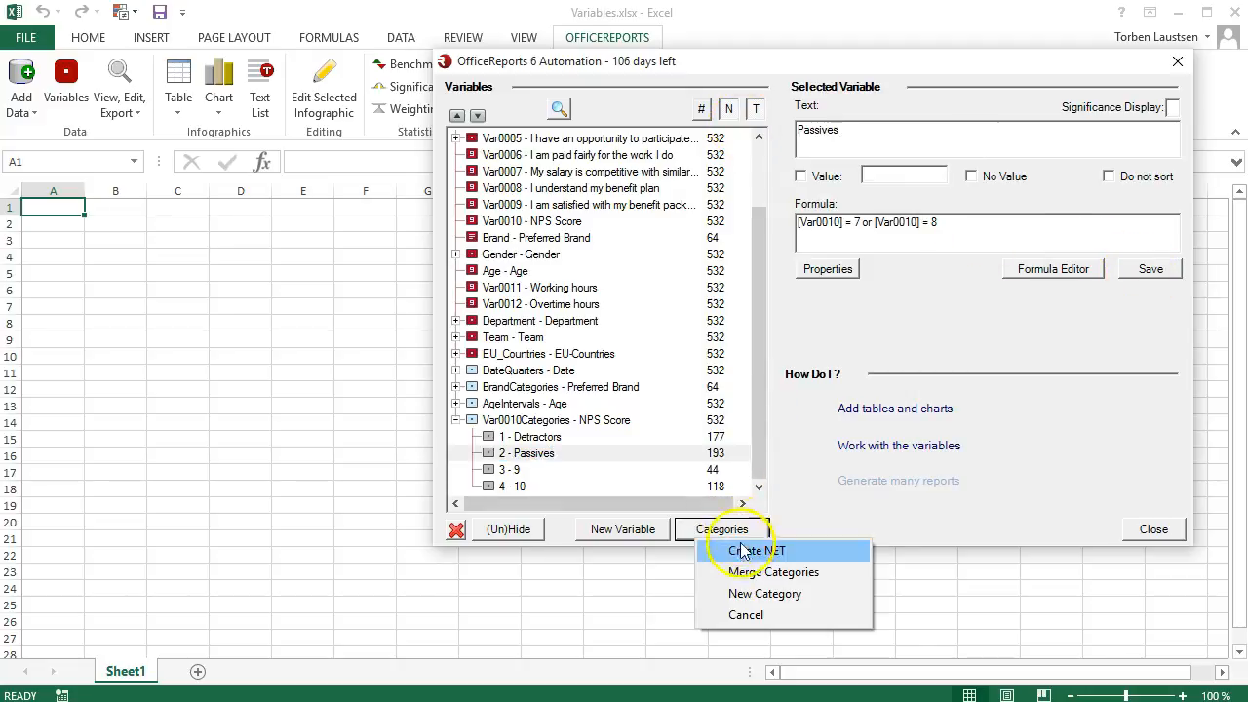
pyautogui.click(743, 572)
pyautogui.click(694, 189)
pyautogui.click(694, 204)
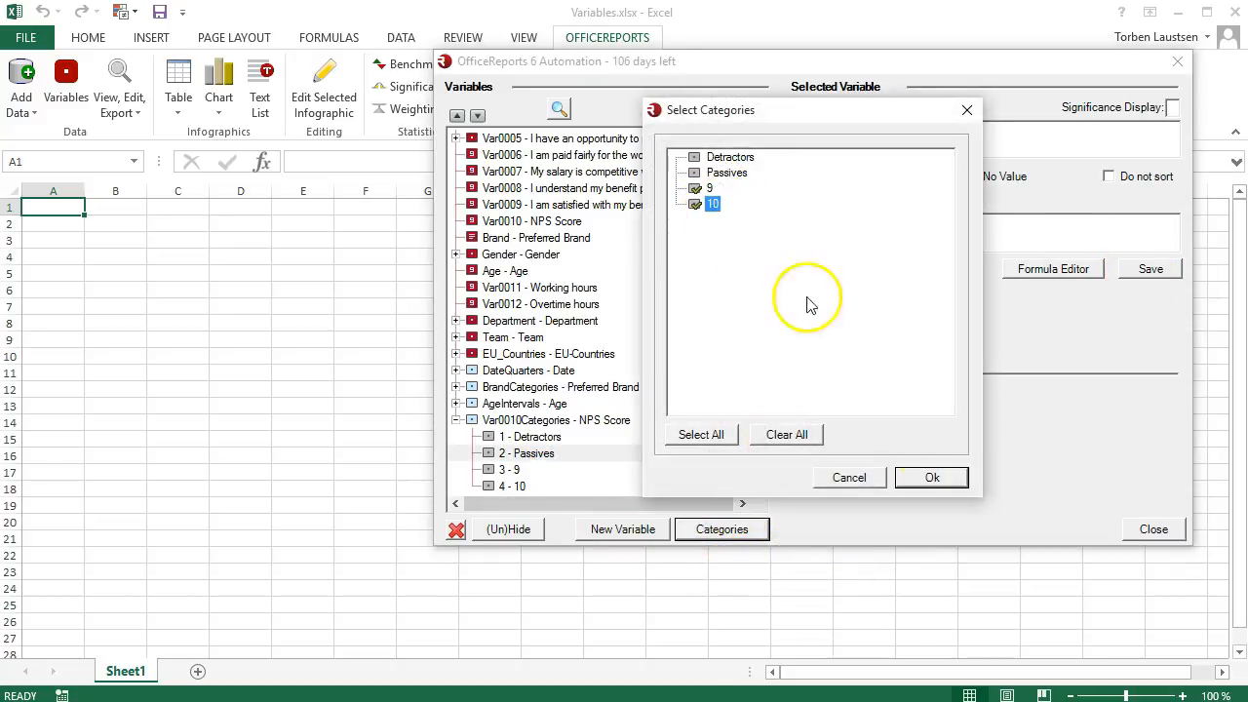
pyautogui.click(930, 477)
pyautogui.write('Promoters')
pyautogui.click(1148, 269)
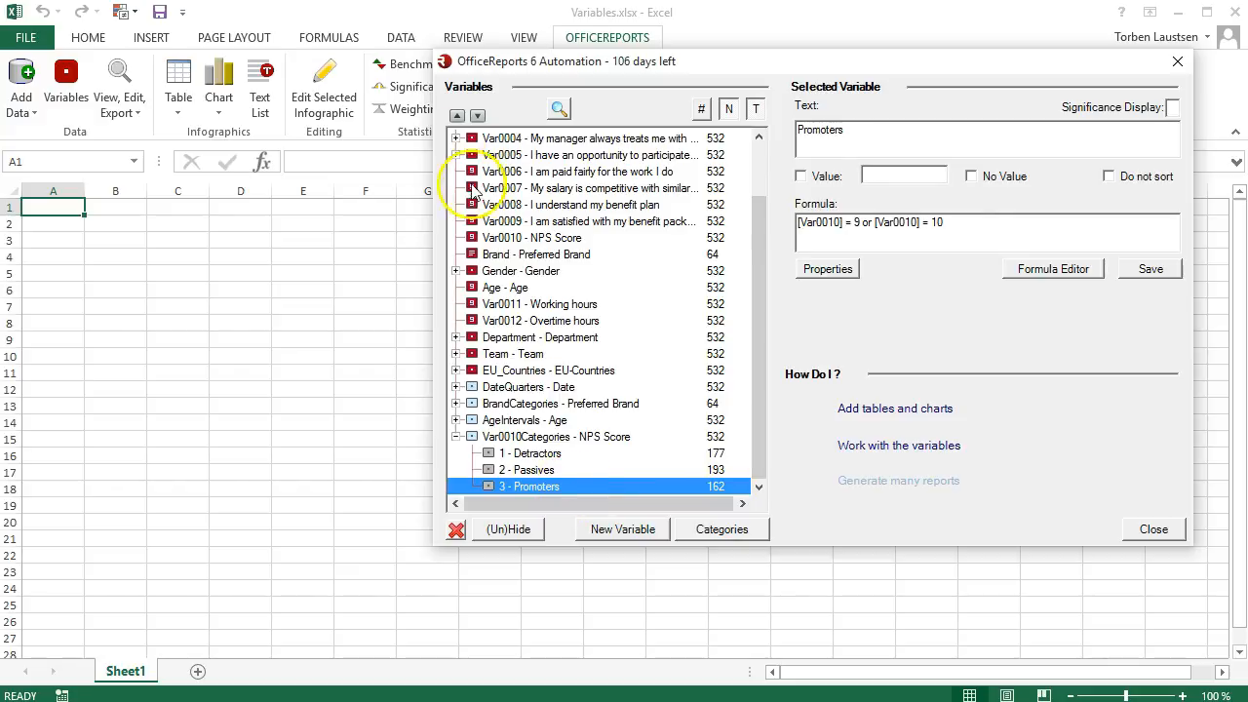
# Step: Reorder the NPS Score categories so that Promoters come first, Passives second and Detractors last
pyautogui.click(457, 115)
pyautogui.click(456, 115)
pyautogui.click(535, 489)
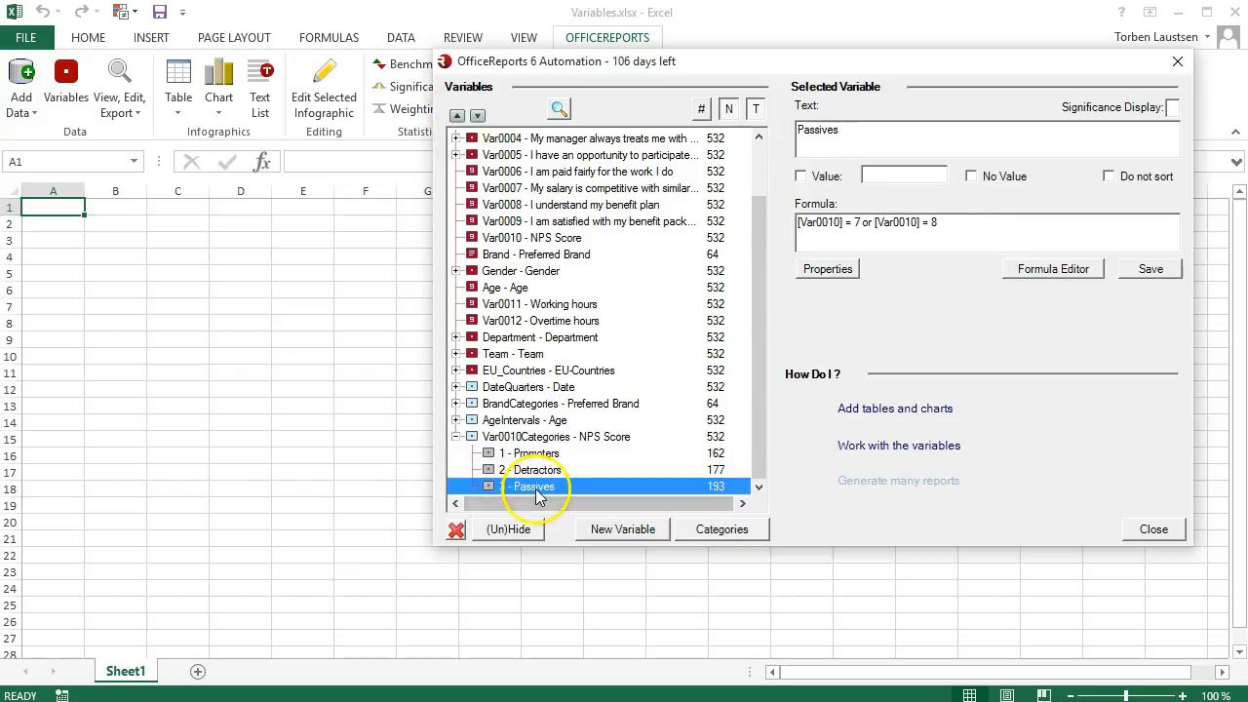
pyautogui.click(456, 115)
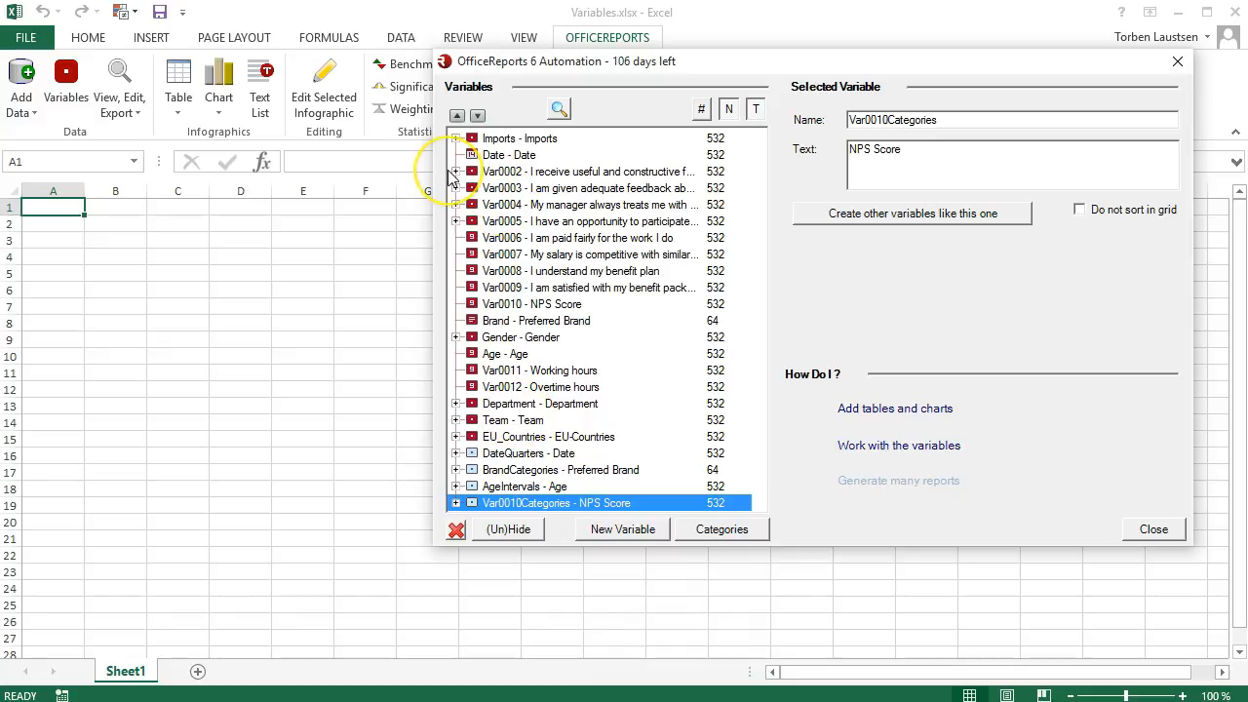
# Step: Check the categories of Var0002, about constructive feedback from the manager, and create a copy of that variable
pyautogui.click(455, 172)
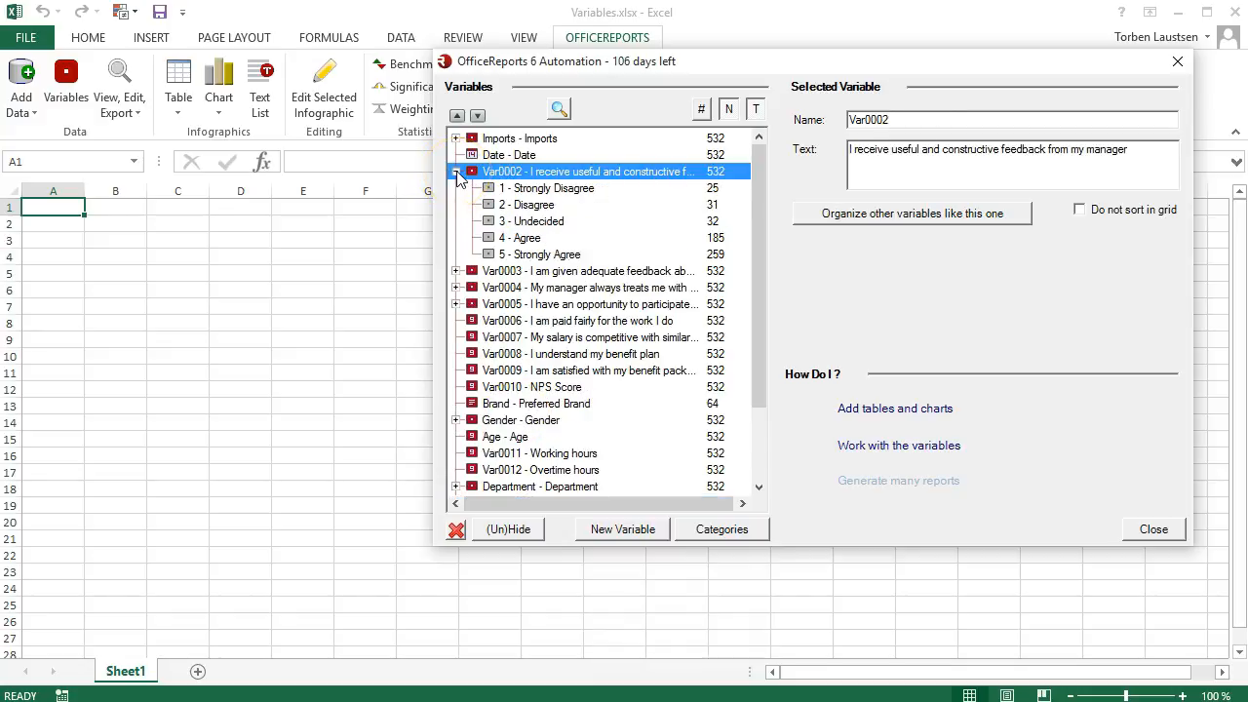
pyautogui.click(455, 172)
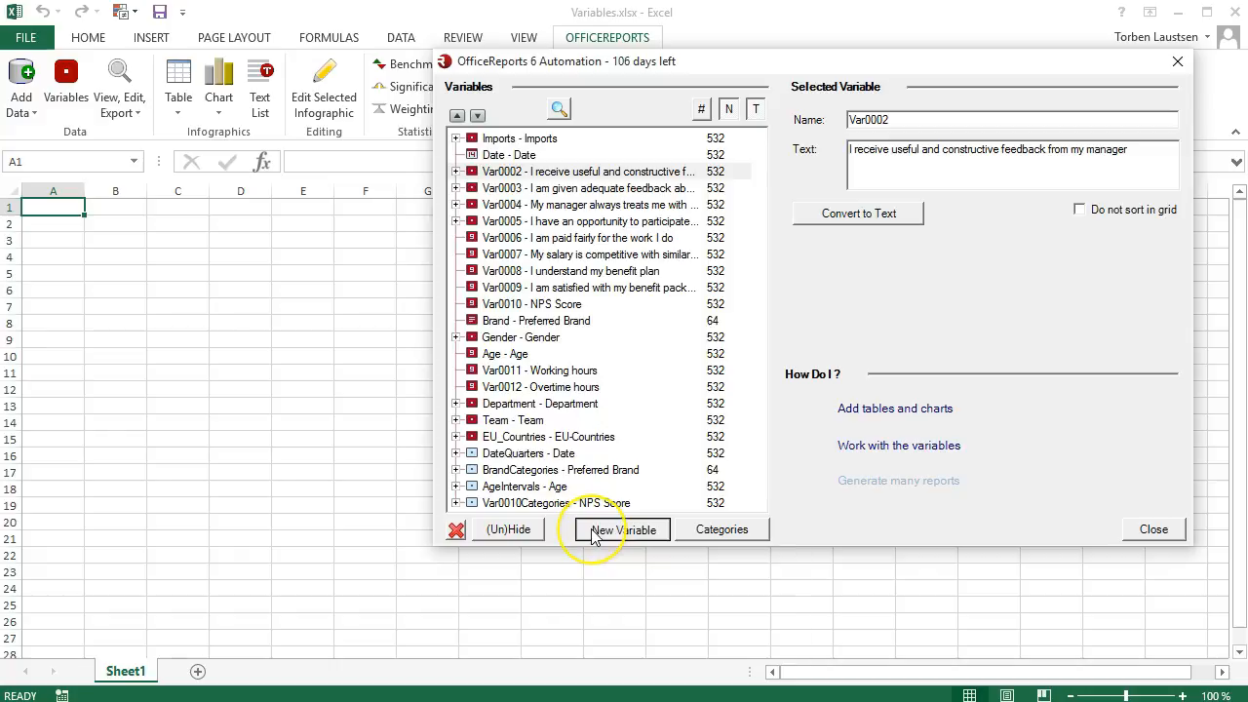
pyautogui.click(594, 532)
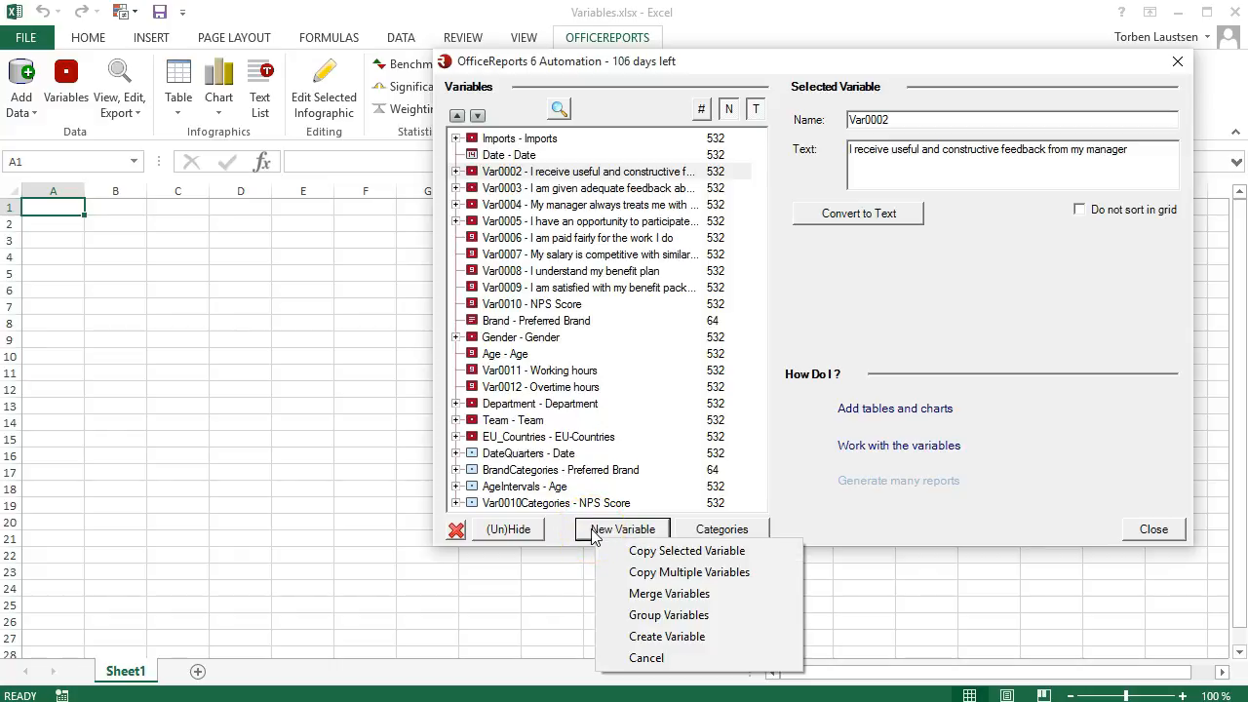
pyautogui.click(644, 551)
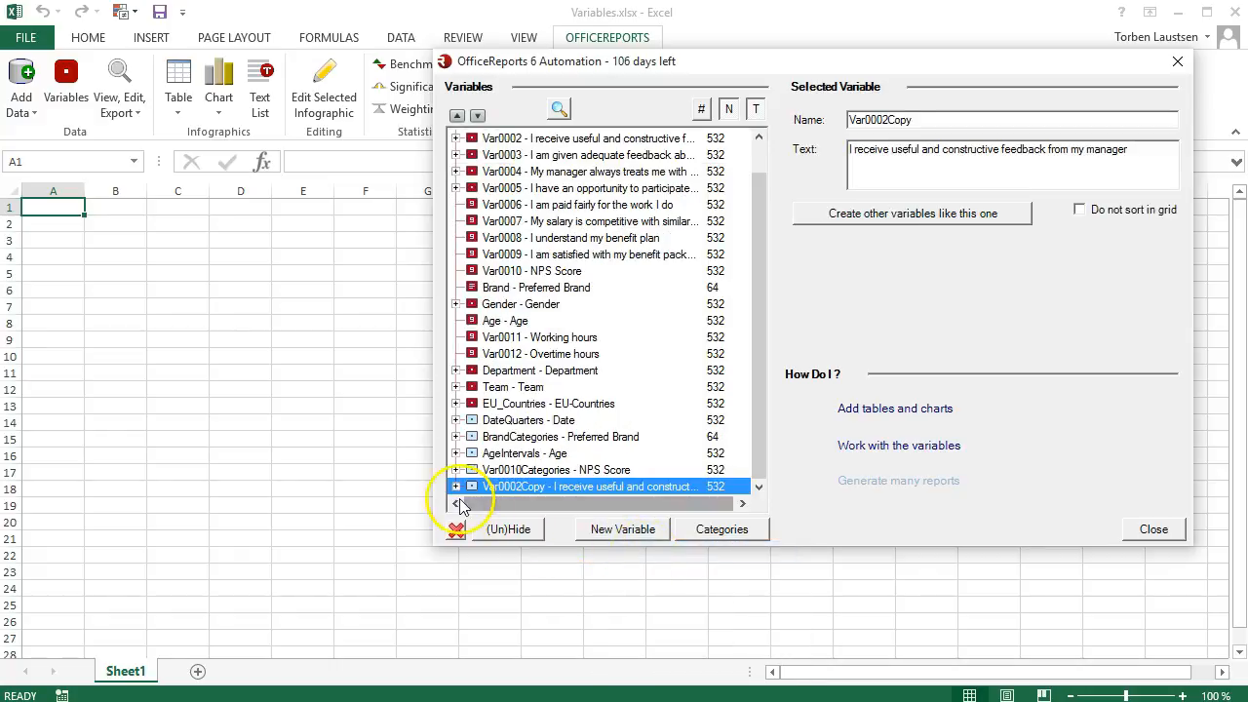
# Step: Create a NET of Strongly Agree and Agree in the copied feedback variable and set its text to TOP2
pyautogui.click(456, 485)
pyautogui.click(709, 540)
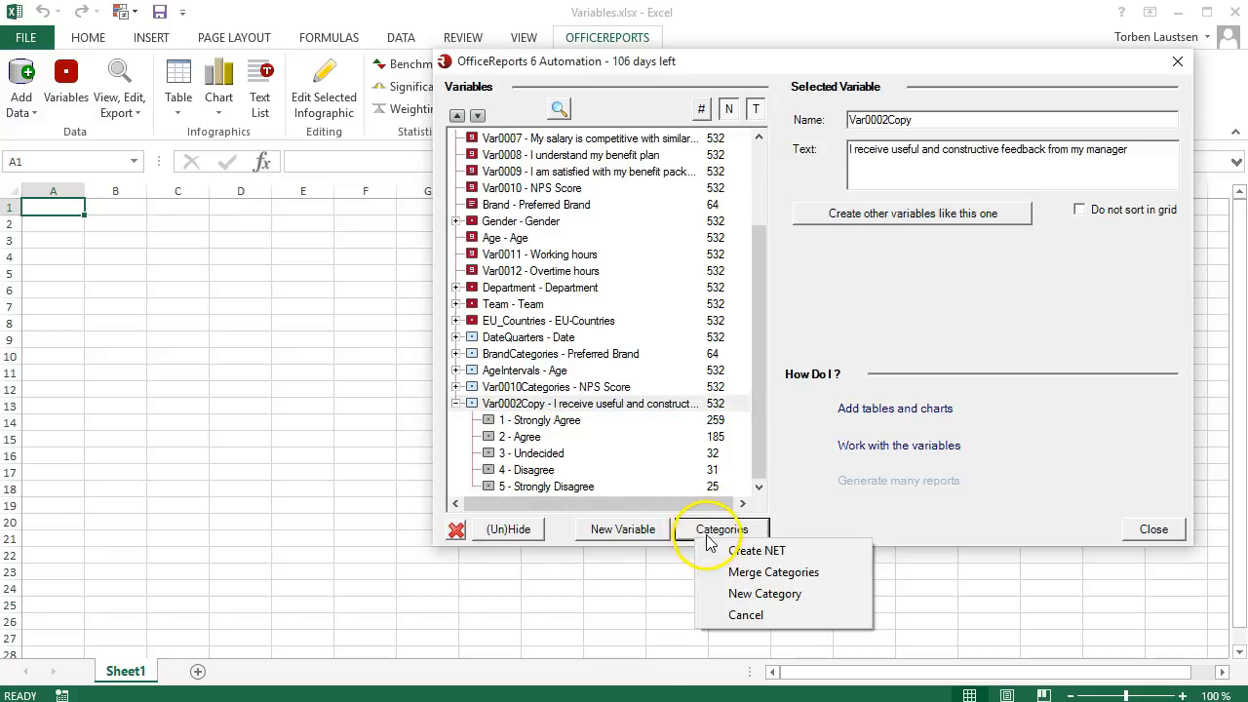
pyautogui.click(738, 552)
pyautogui.click(720, 157)
pyautogui.click(717, 174)
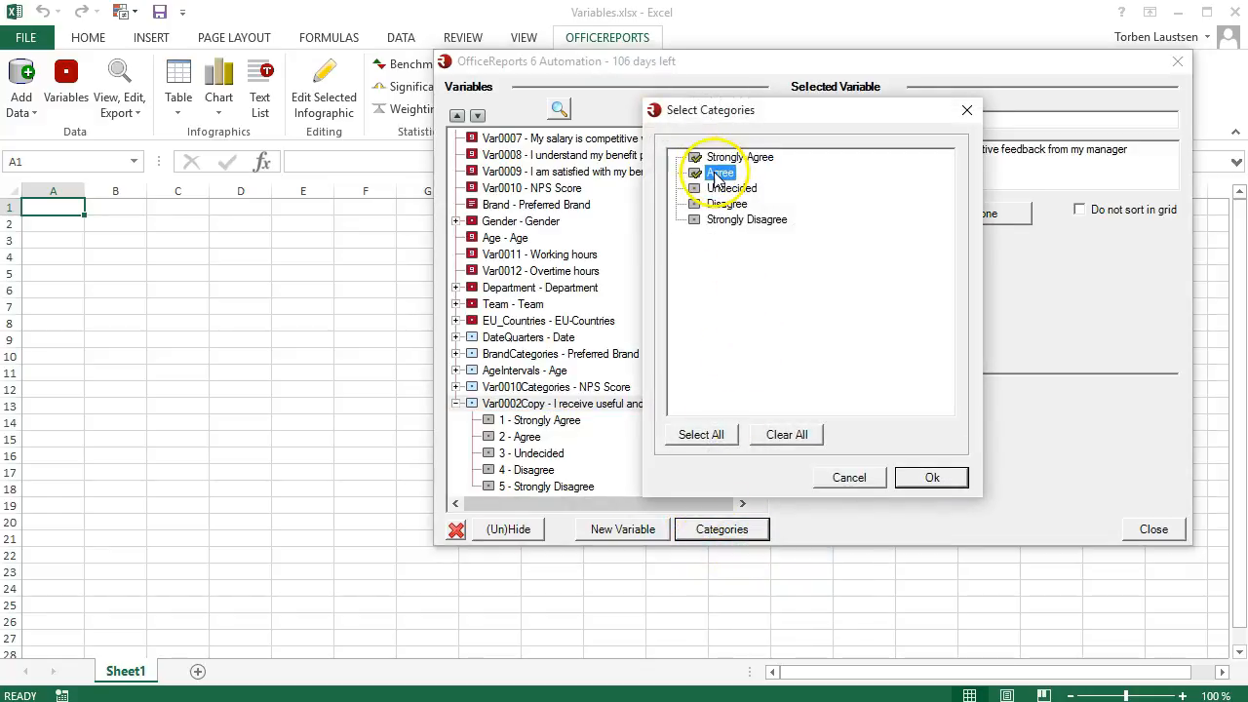
pyautogui.click(914, 478)
pyautogui.moveTo(950, 131); pyautogui.dragTo(741, 138)
pyautogui.write('TOP2')
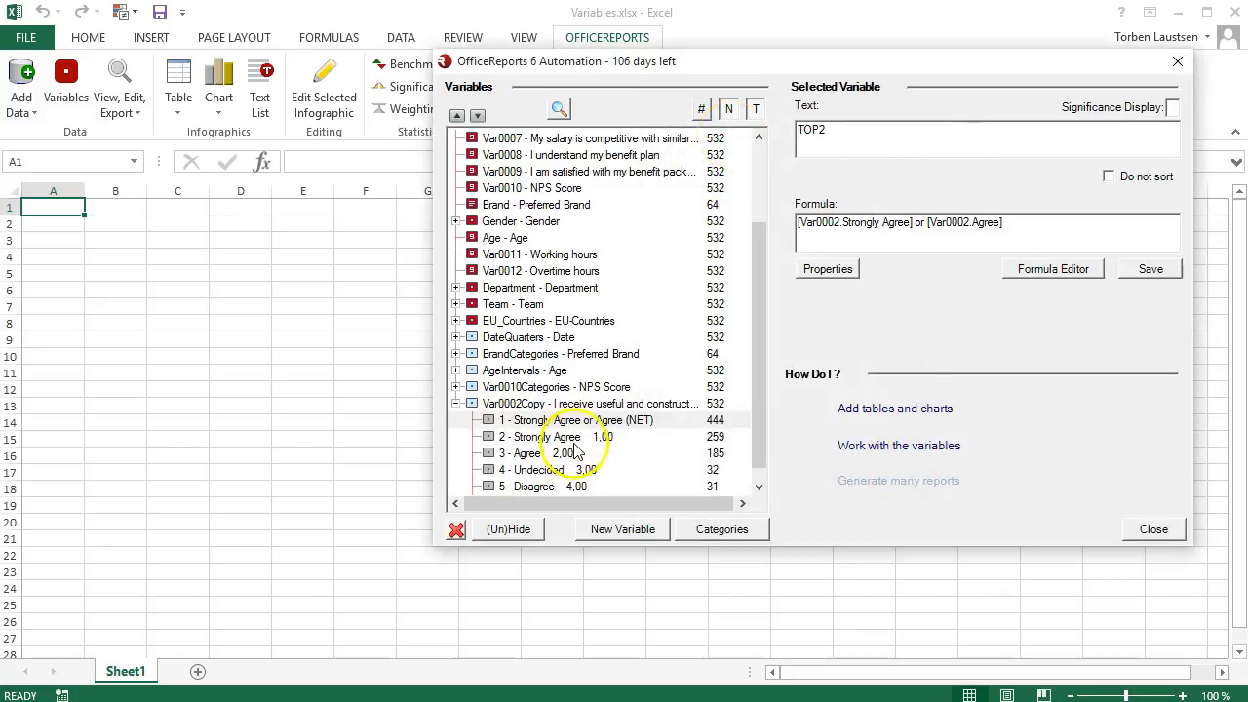
pyautogui.click(549, 407)
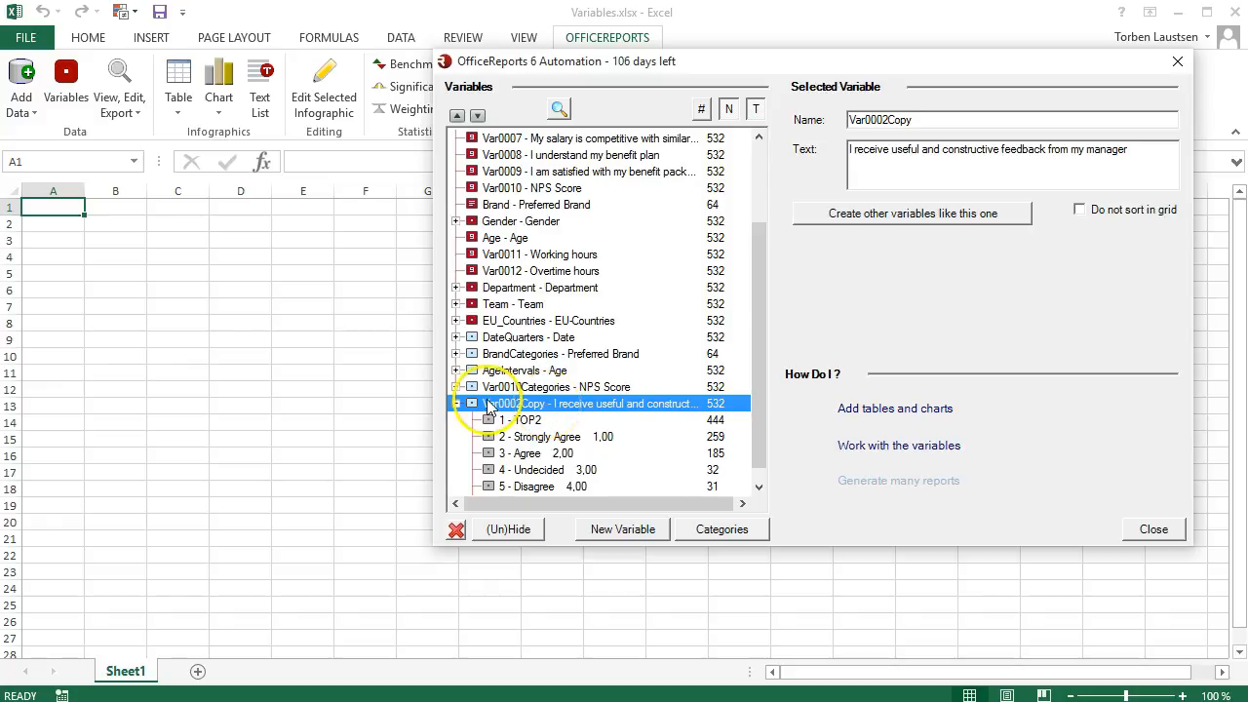
# Step: Create variables like Var0002Copy from Var0003 through Var0009 and check the categories of Var0002Copy and the new benefit package variable
pyautogui.click(455, 403)
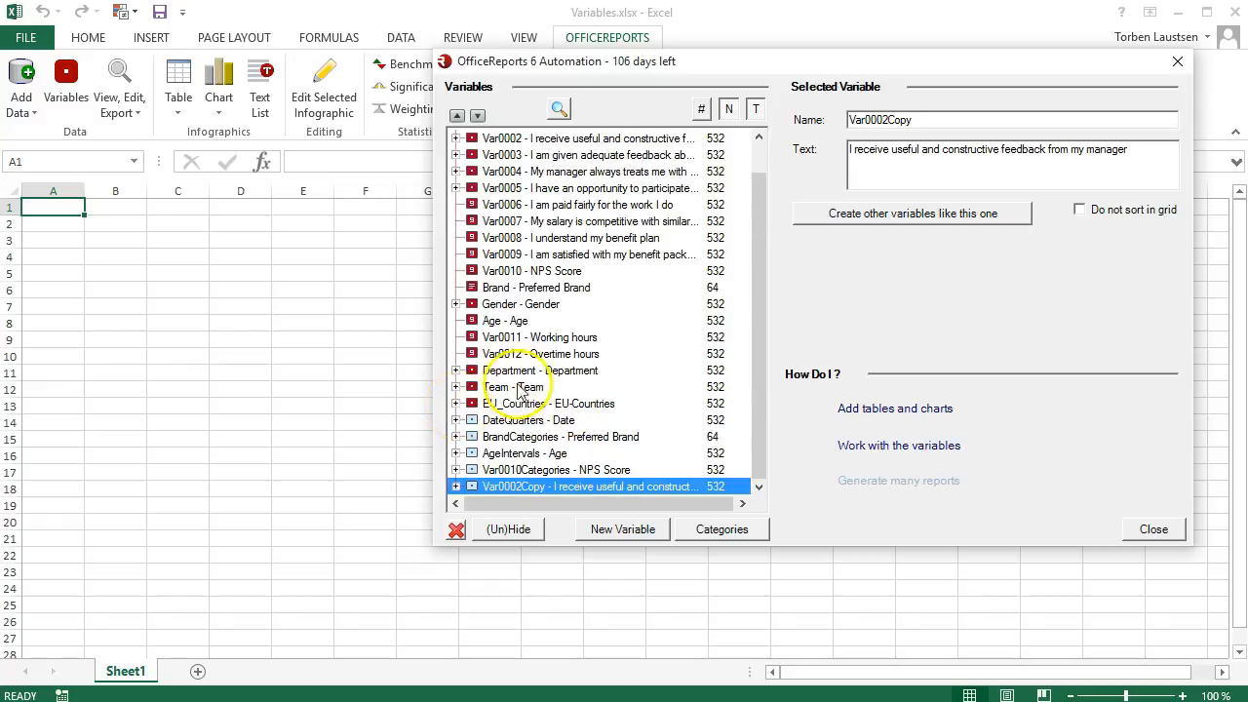
pyautogui.click(818, 216)
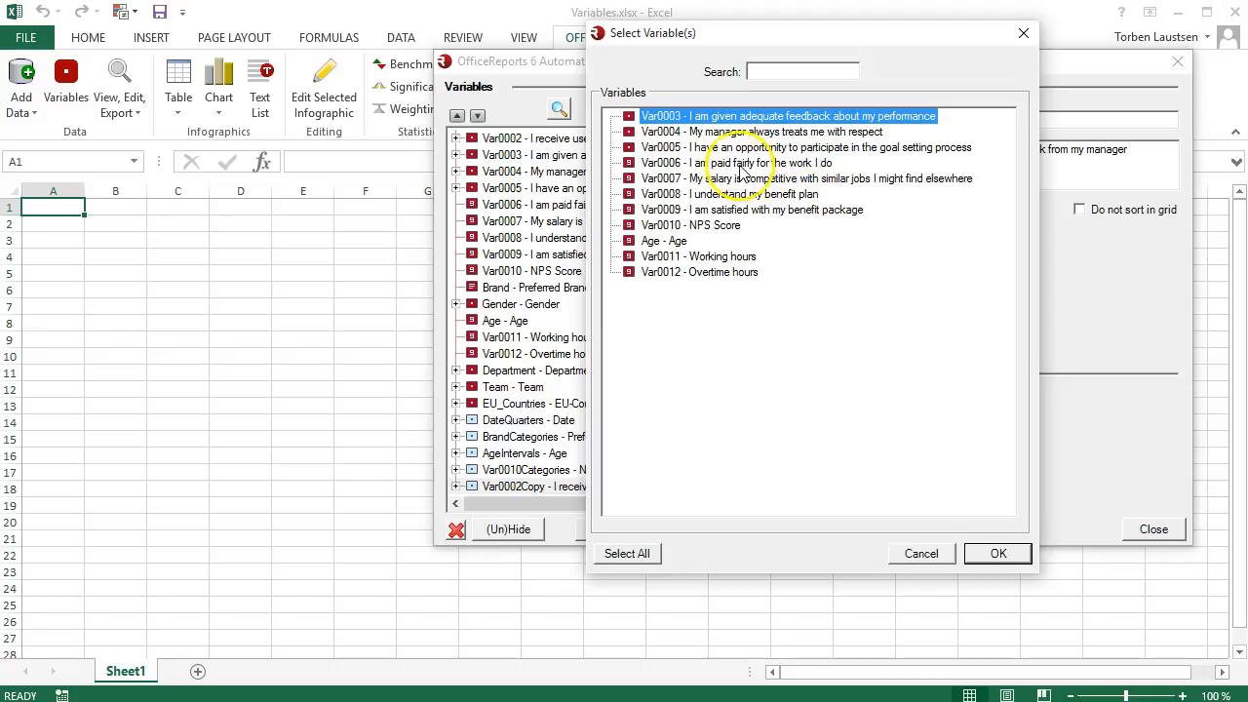
pyautogui.click(629, 132)
pyautogui.click(629, 148)
pyautogui.click(629, 163)
pyautogui.click(629, 178)
pyautogui.click(629, 194)
pyautogui.click(629, 210)
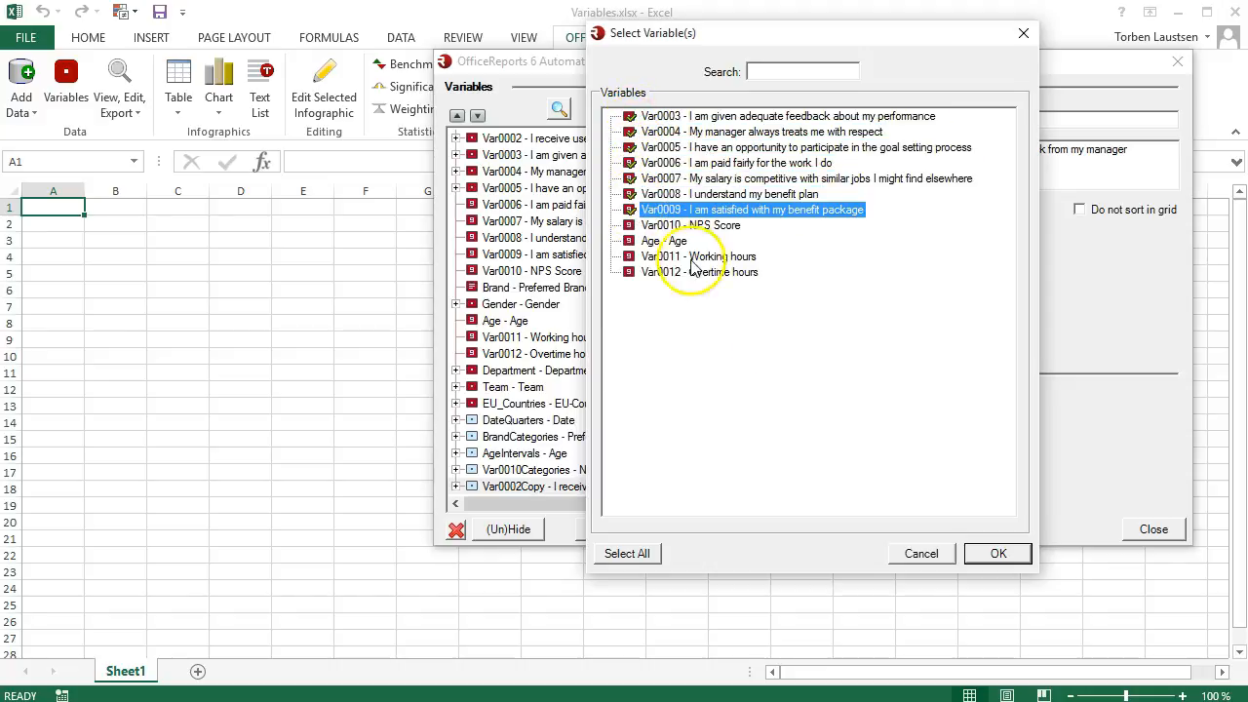
pyautogui.click(995, 554)
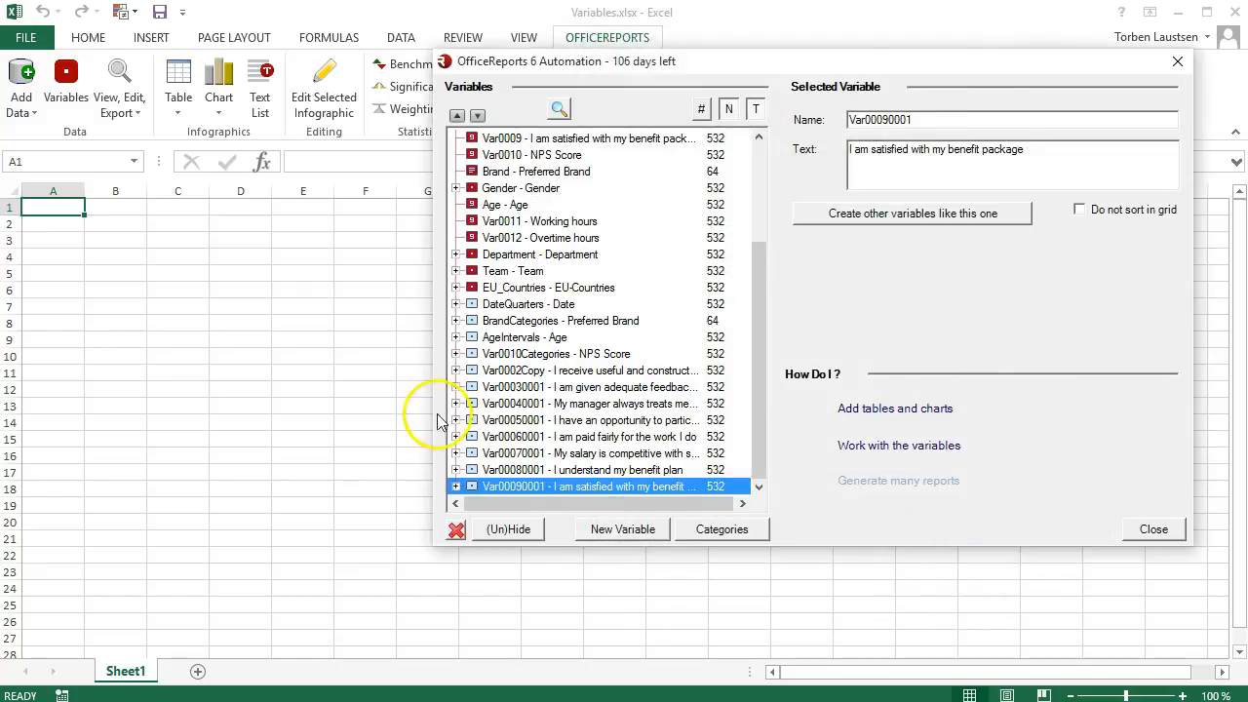
pyautogui.click(455, 371)
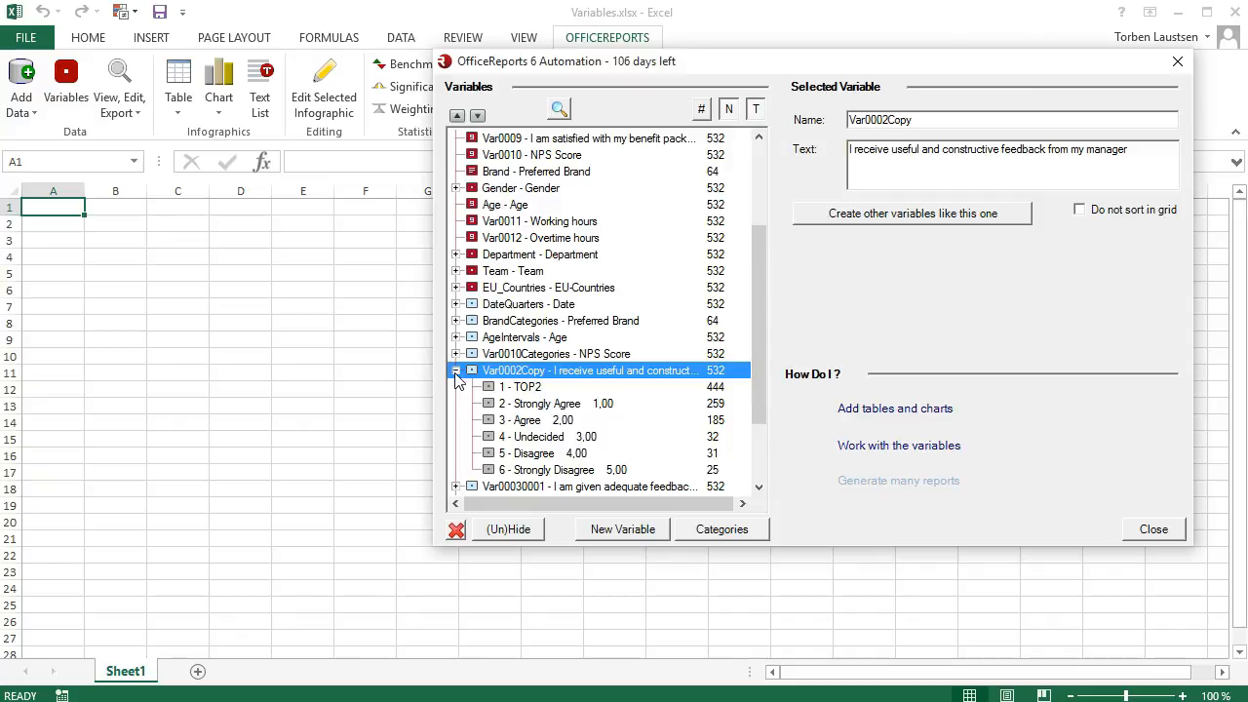
pyautogui.click(455, 373)
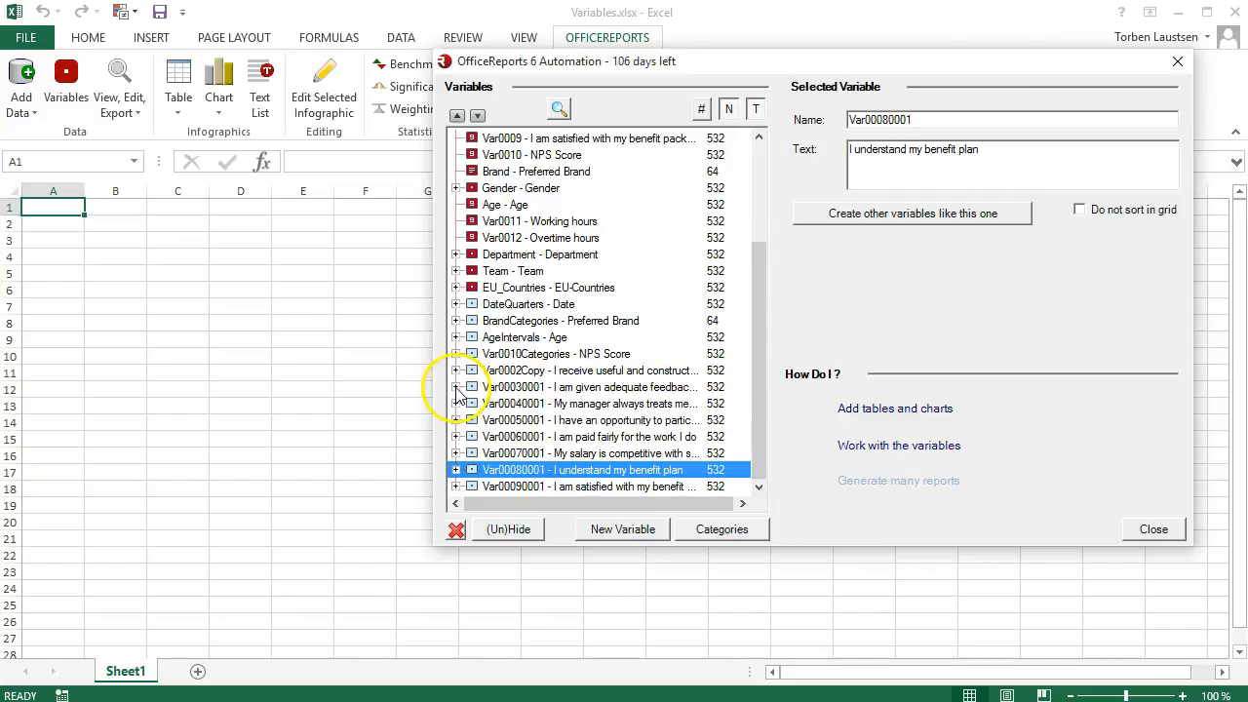
pyautogui.click(455, 486)
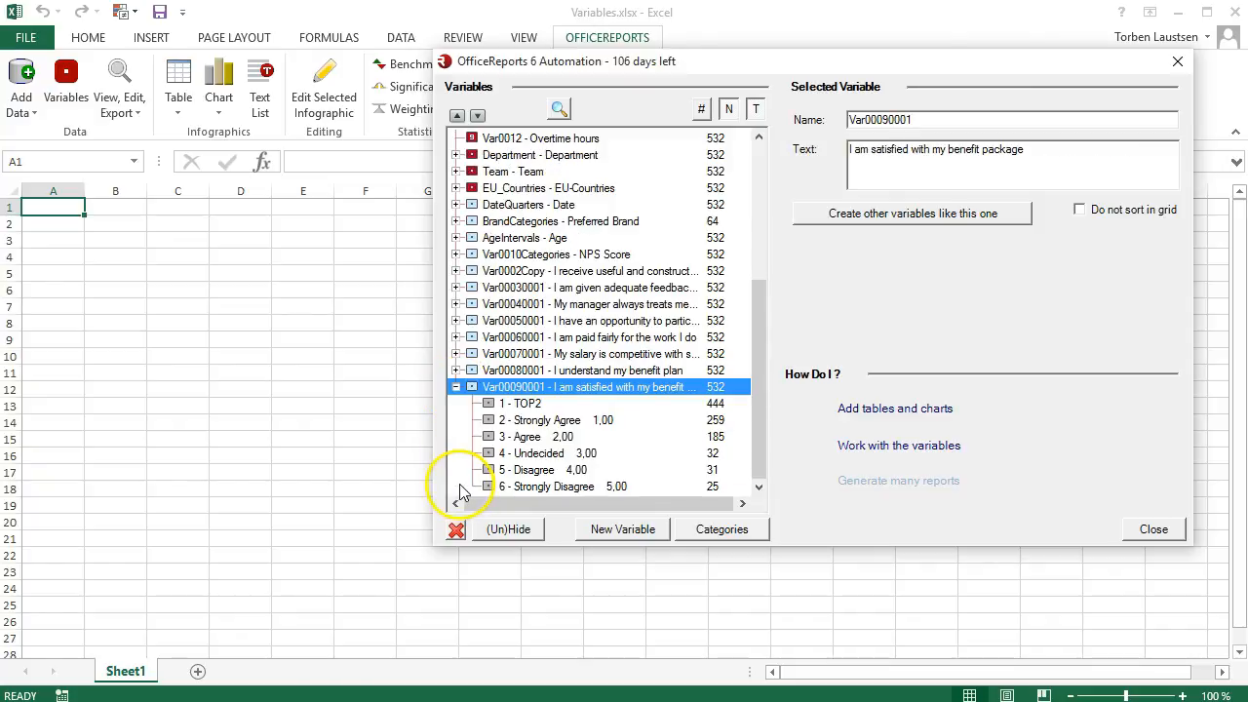
pyautogui.click(455, 387)
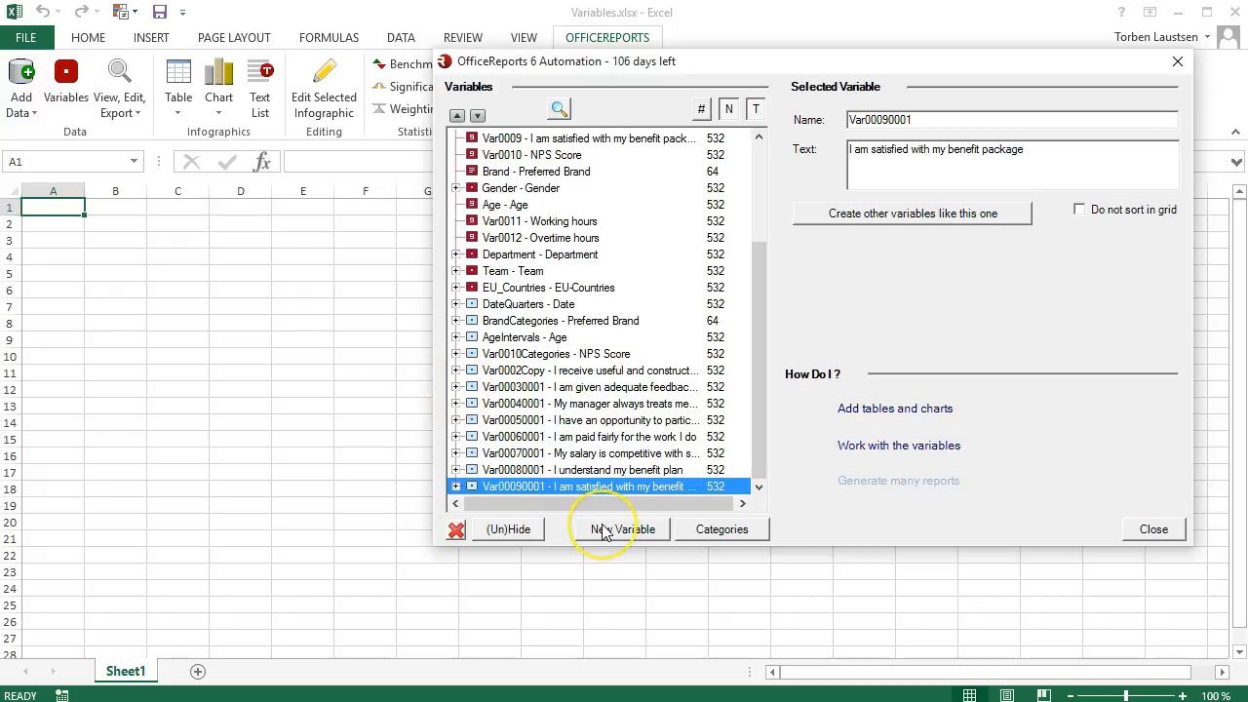
# Step: Merge the Gender and AgeIntervals variables into one new variable and expand its categories
pyautogui.click(603, 529)
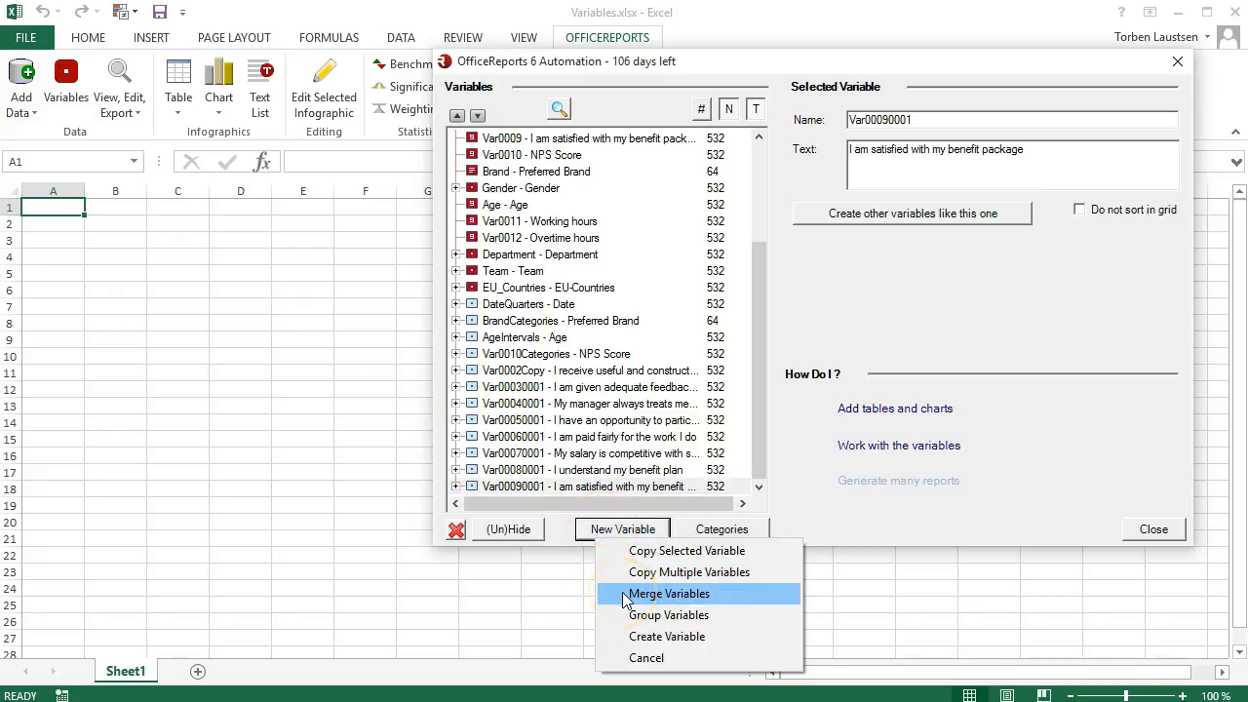
pyautogui.click(669, 594)
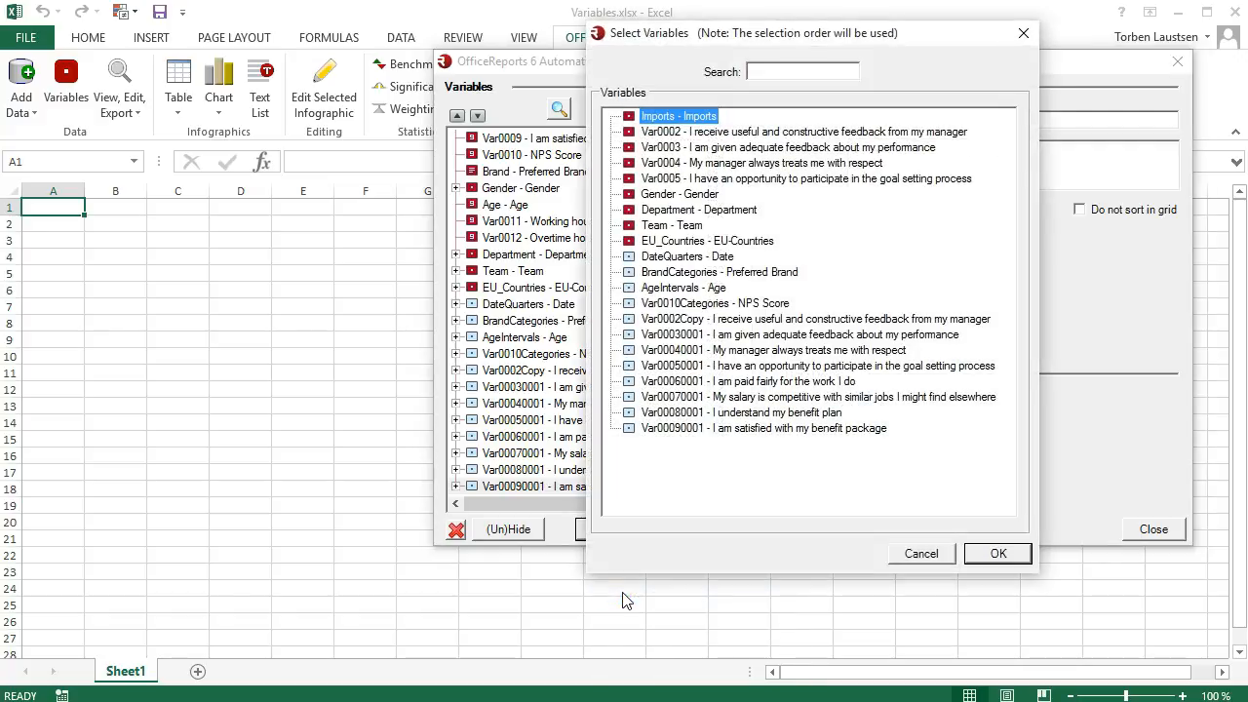
pyautogui.click(638, 195)
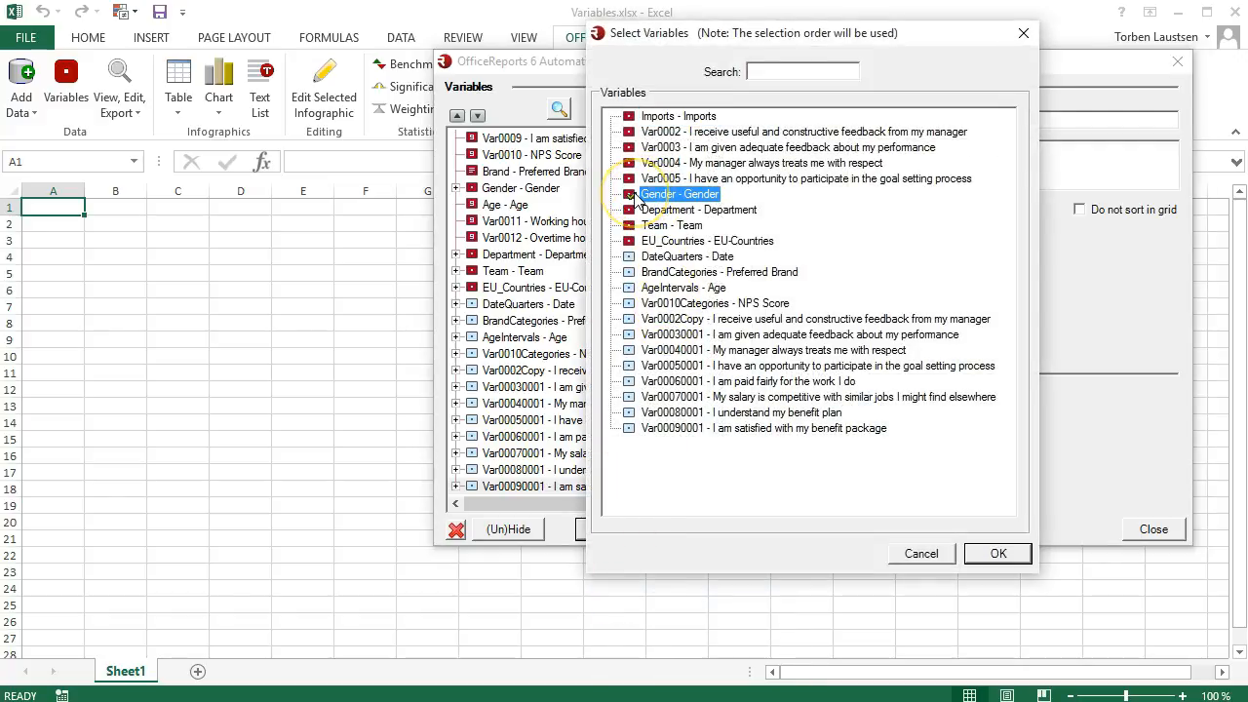
pyautogui.click(629, 287)
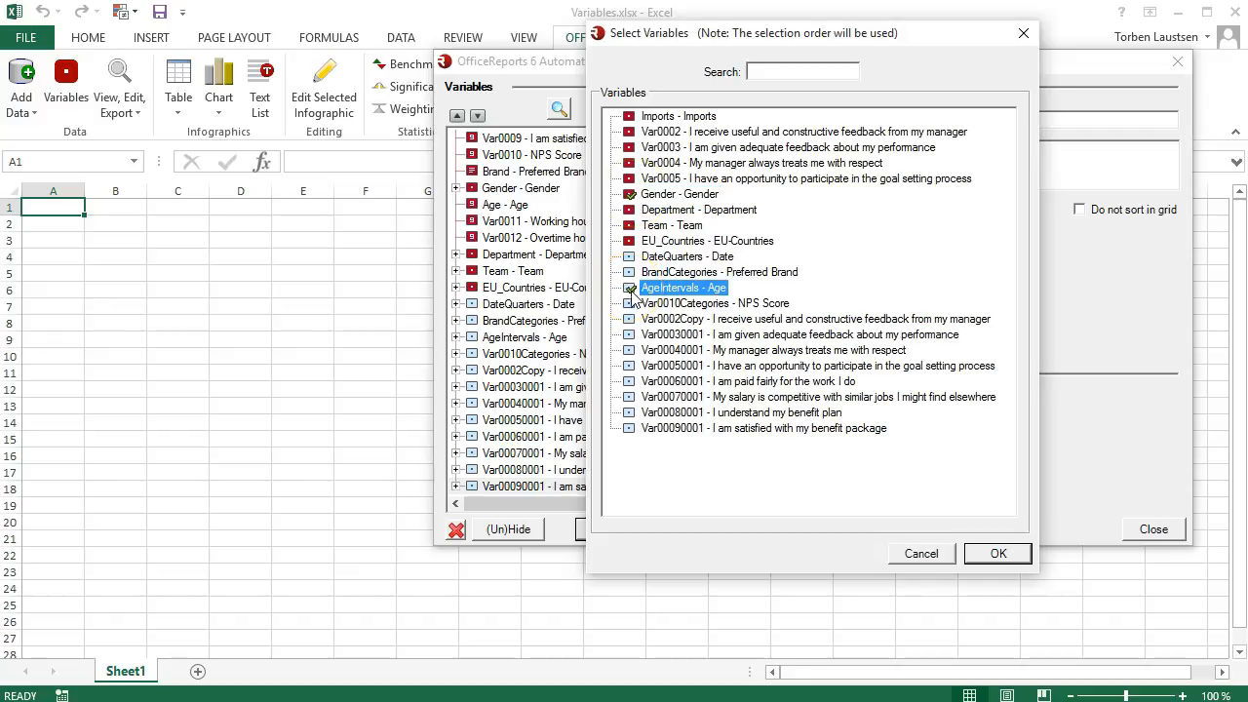
pyautogui.click(989, 552)
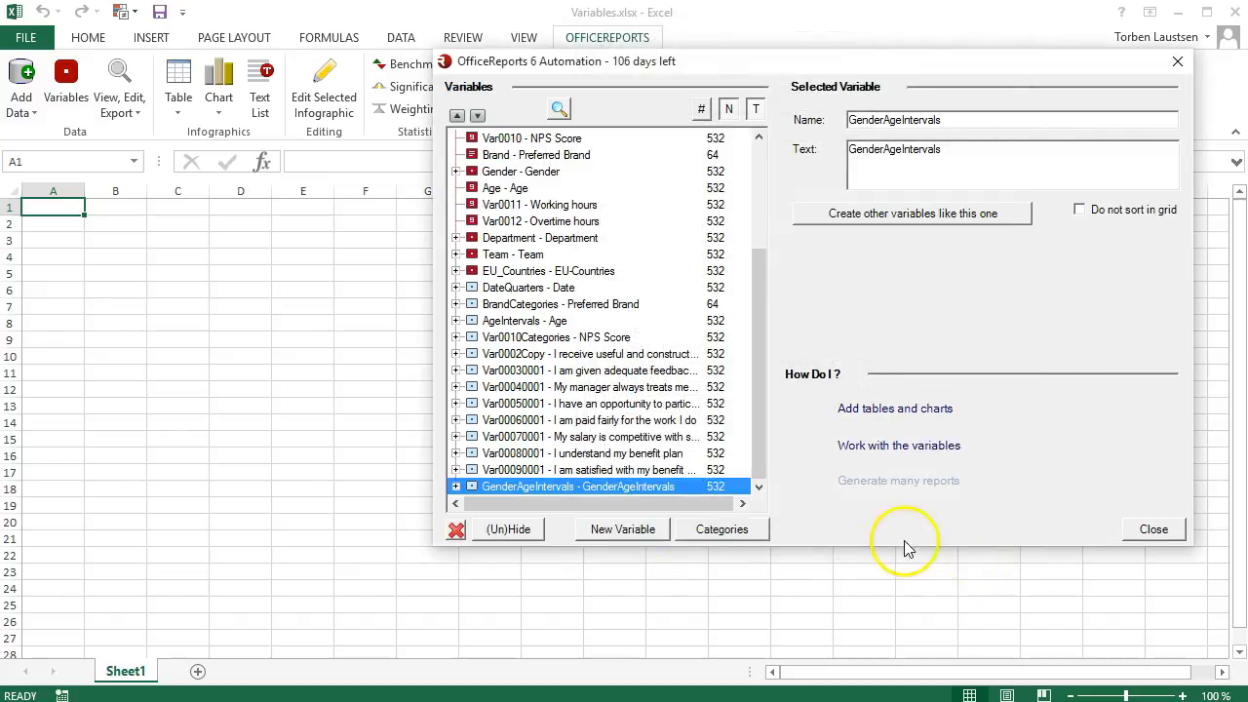
pyautogui.click(456, 485)
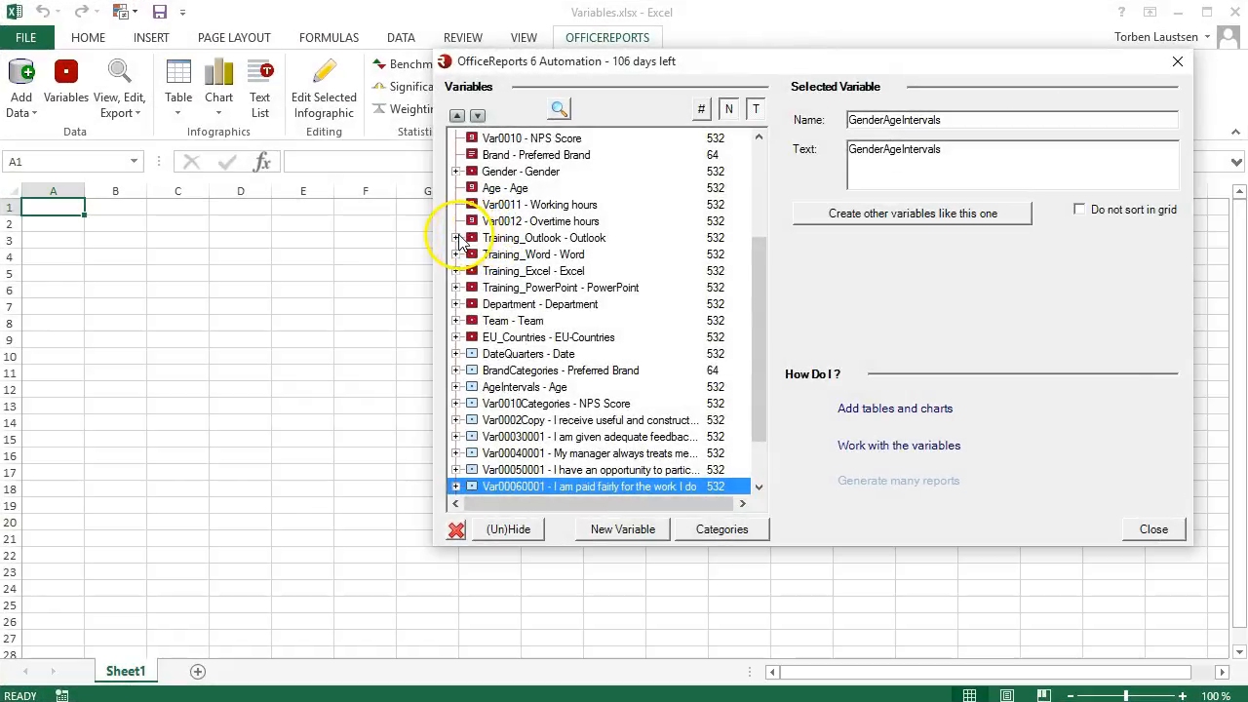
# Step: Expand the categories of the Training variables for Outlook, Word, Excel and PowerPoint
pyautogui.click(456, 238)
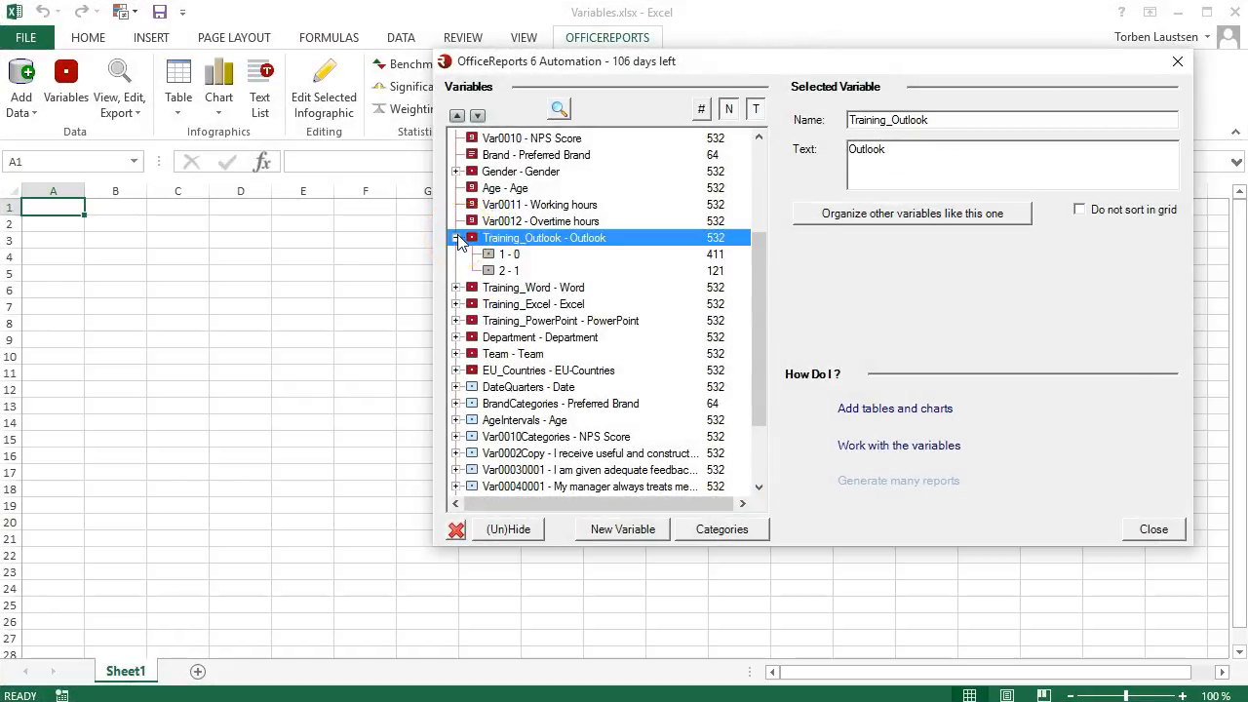
pyautogui.click(455, 288)
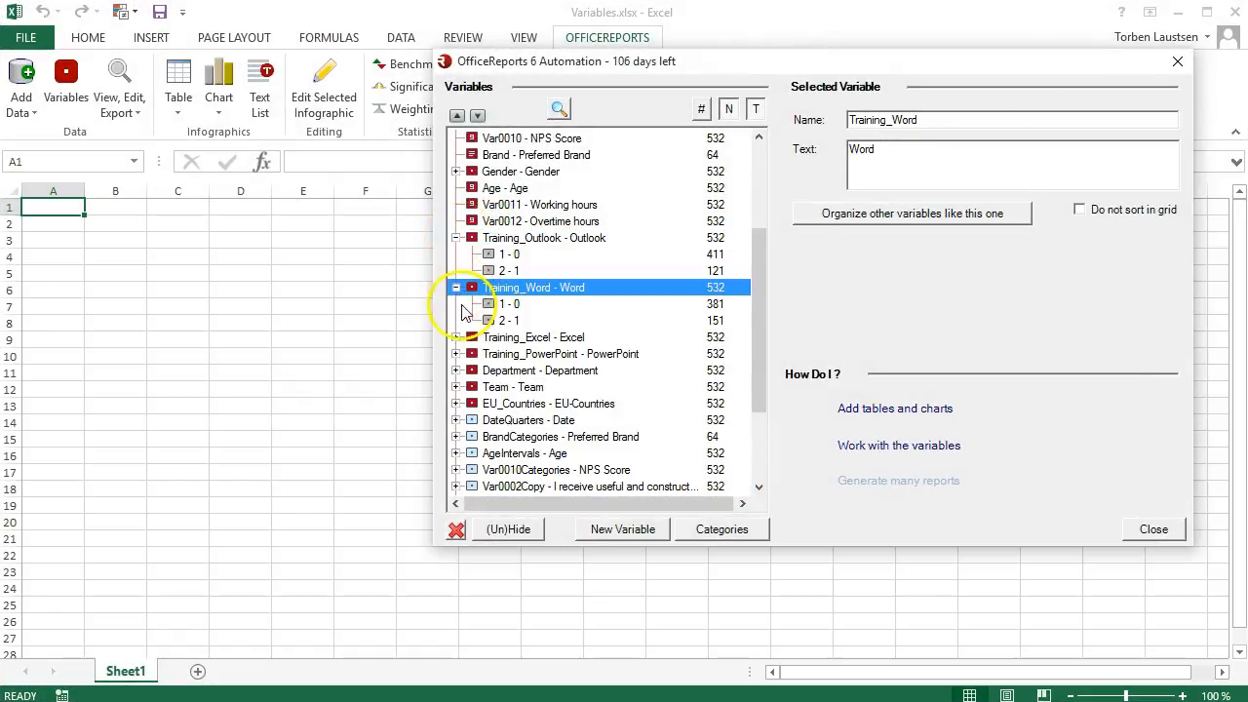
pyautogui.click(456, 337)
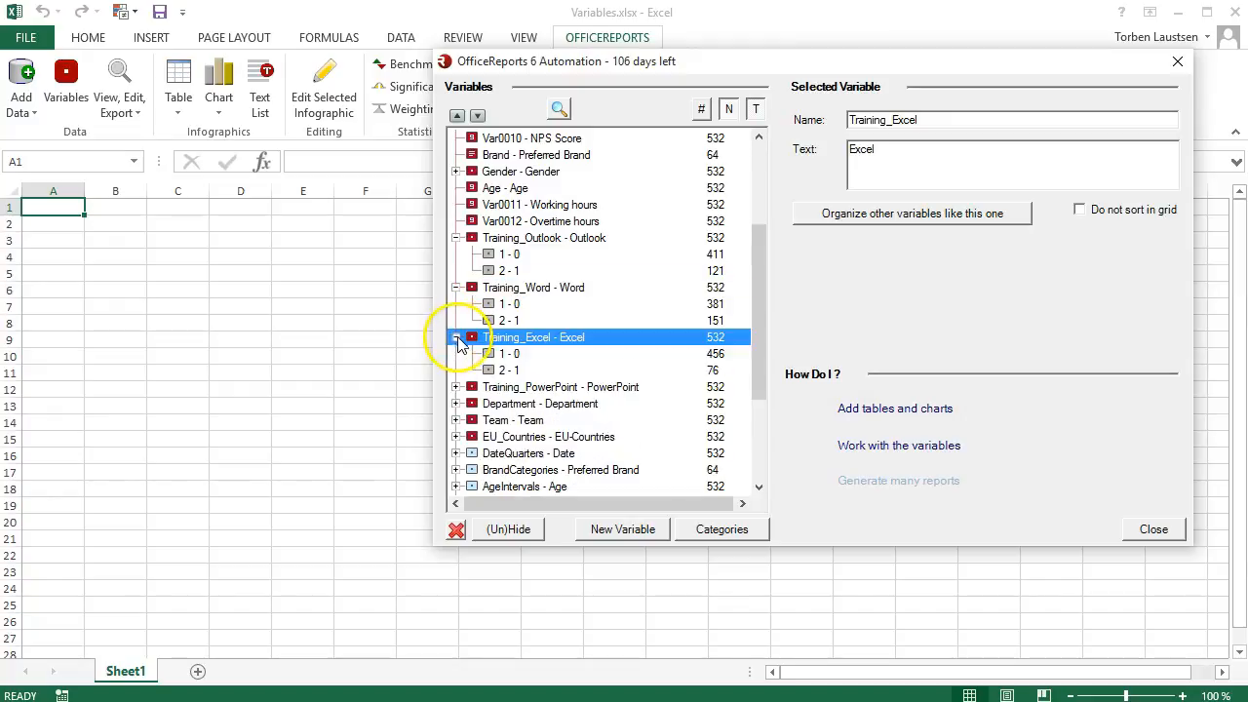
pyautogui.click(455, 387)
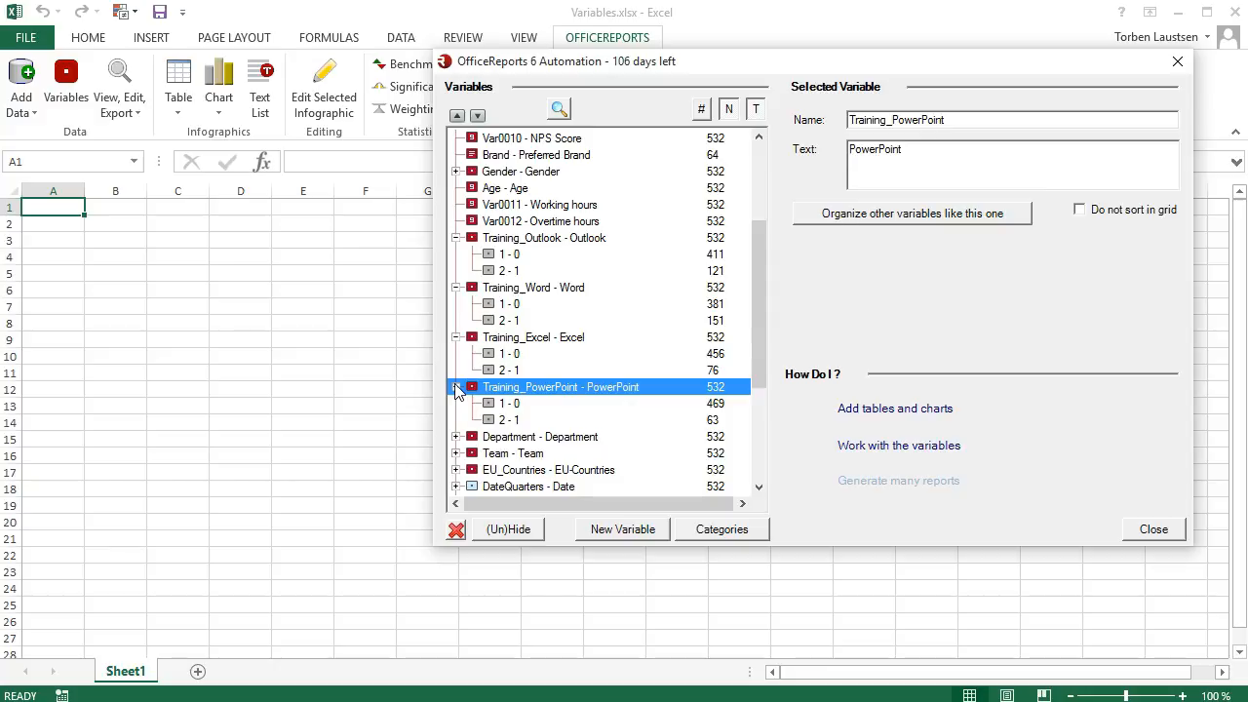
# Step: Group the Outlook, Word, Excel and PowerPoint Training variables into one, excluding categories with value 0, and select the new variable's Missing category
pyautogui.click(595, 529)
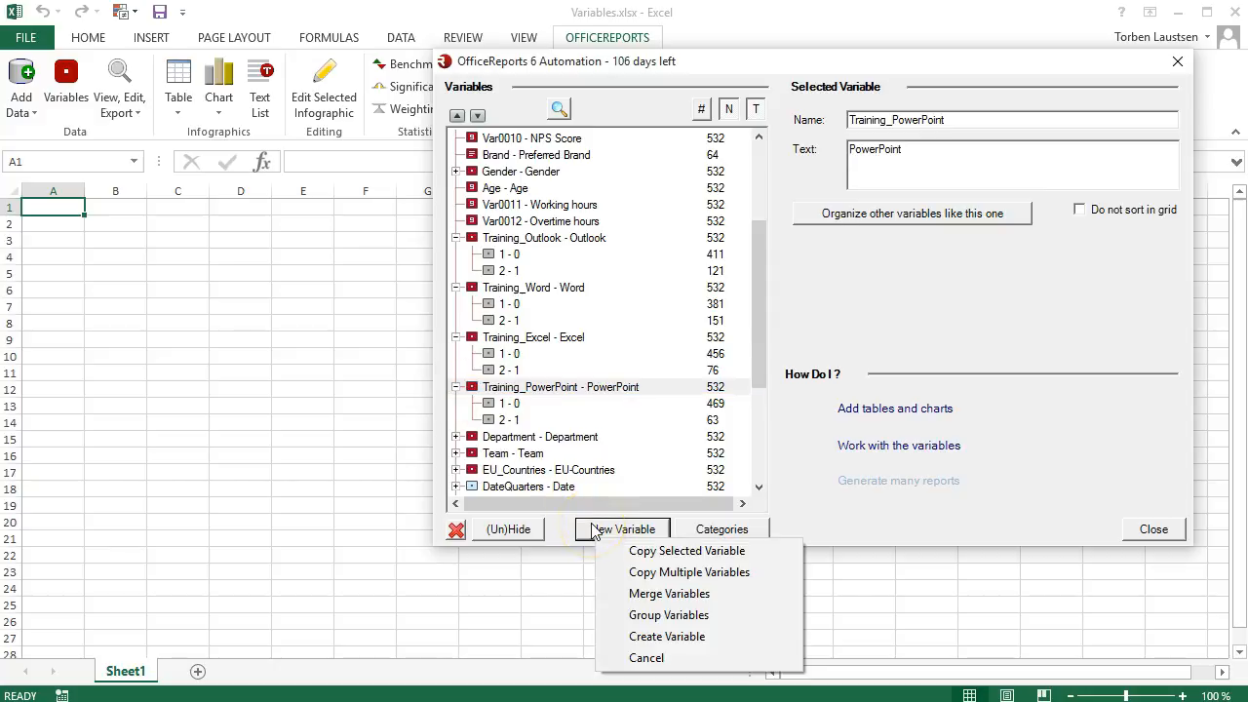
pyautogui.click(643, 616)
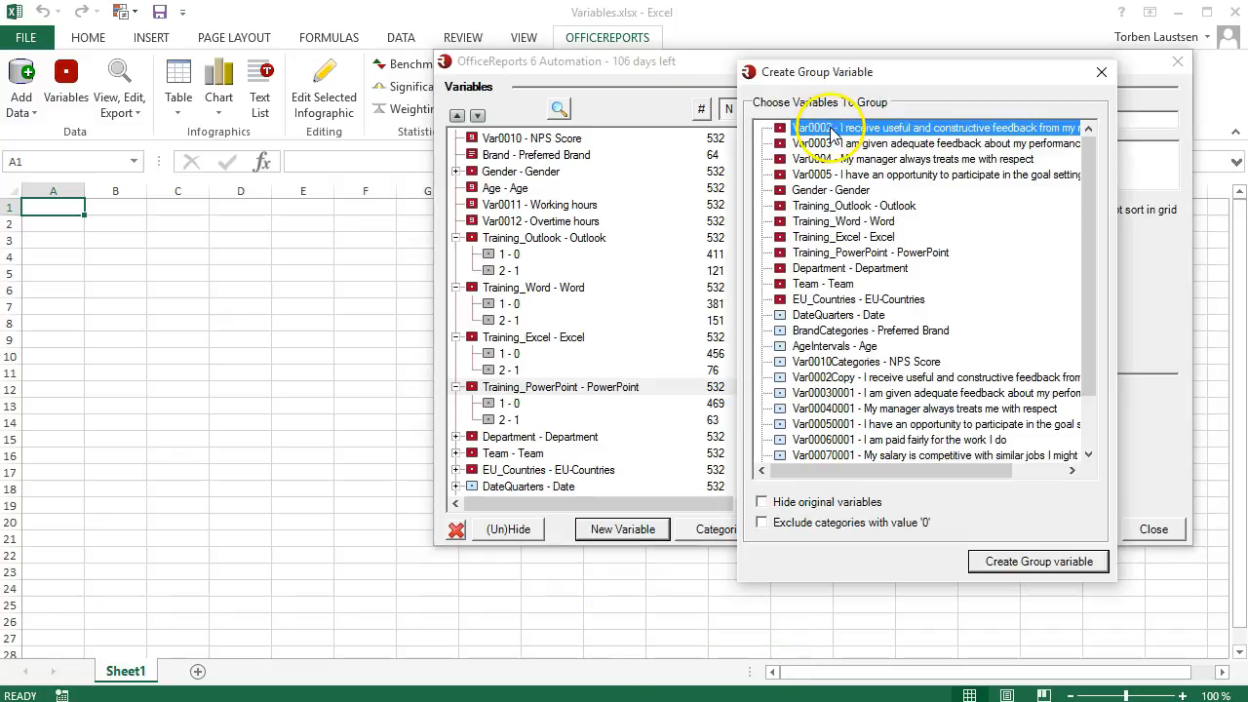
pyautogui.click(781, 206)
pyautogui.click(781, 222)
pyautogui.click(781, 238)
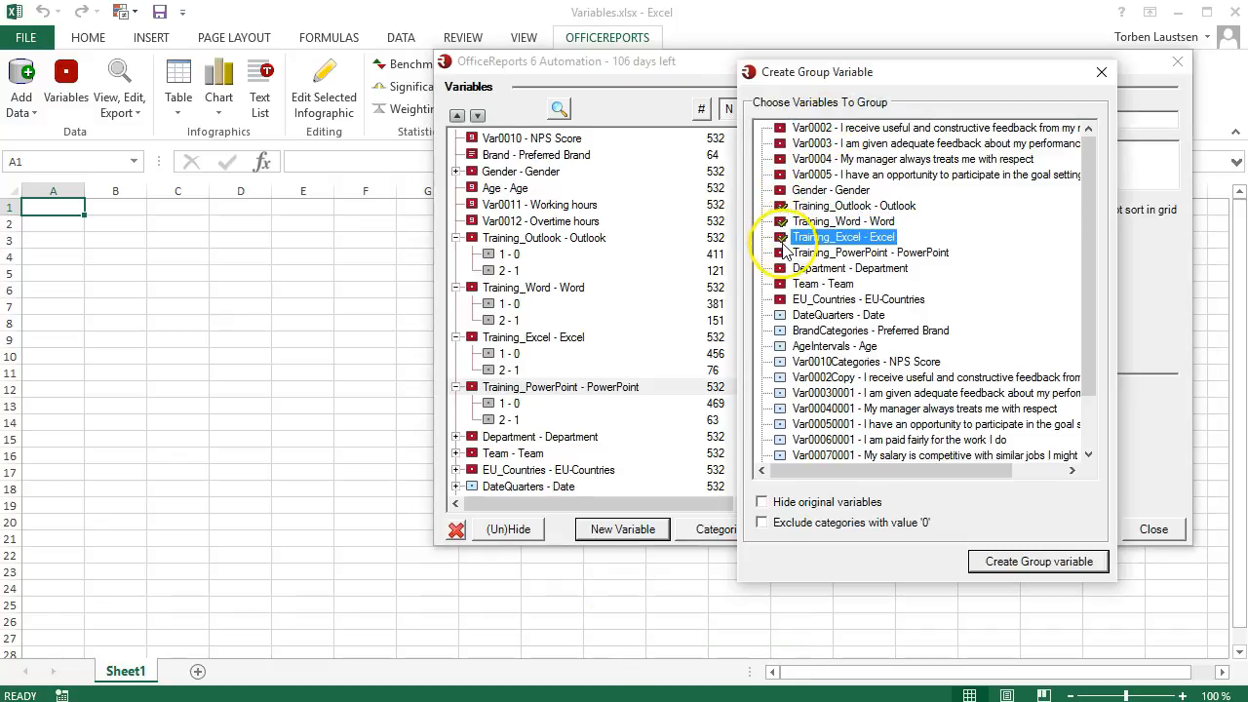
pyautogui.click(782, 253)
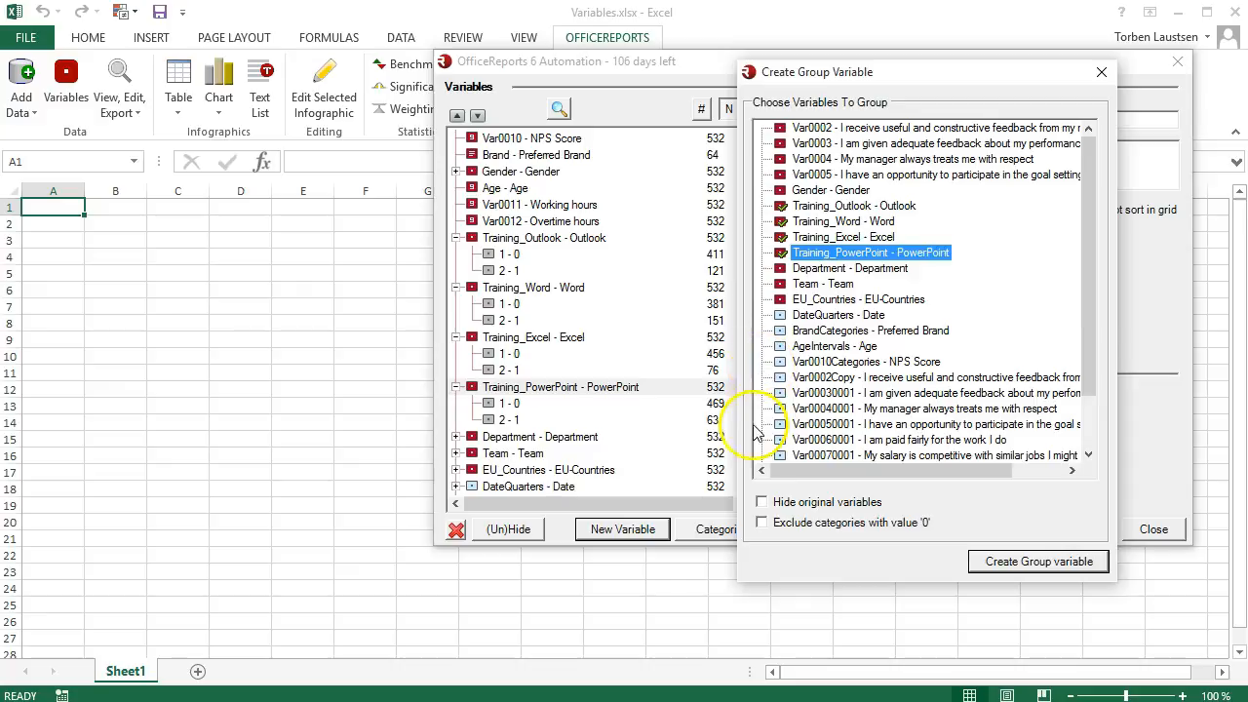
pyautogui.click(764, 527)
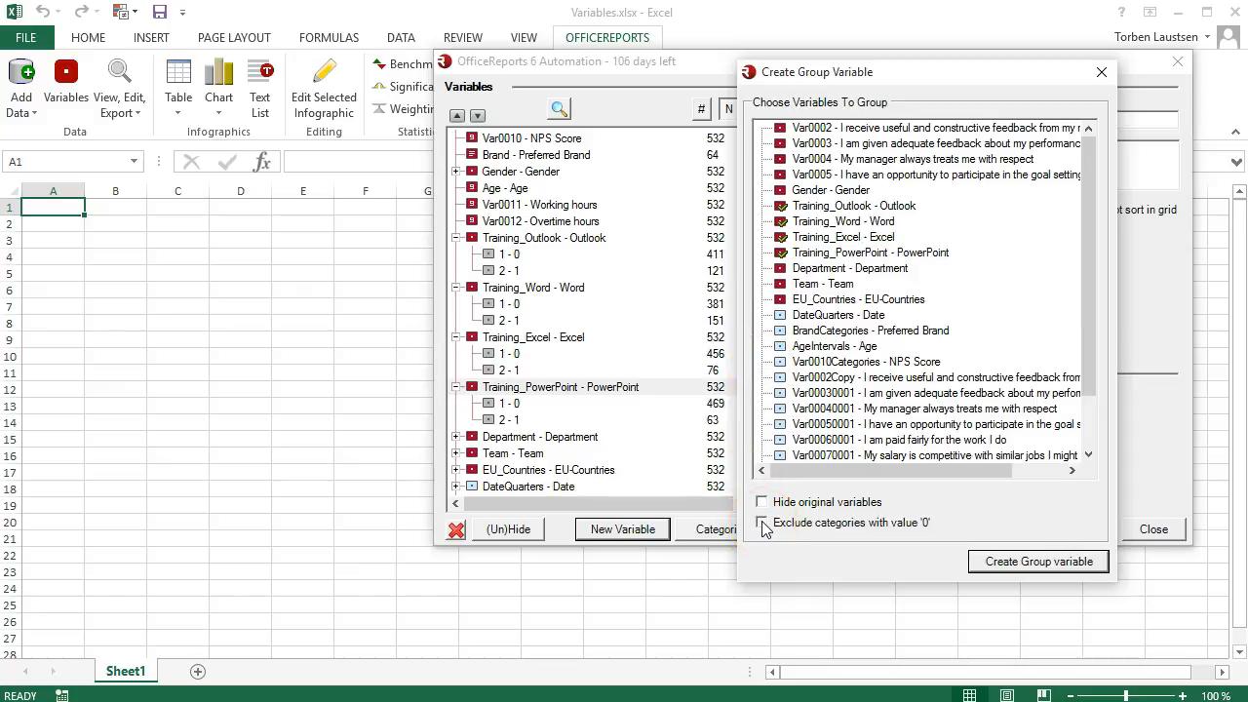
pyautogui.click(983, 564)
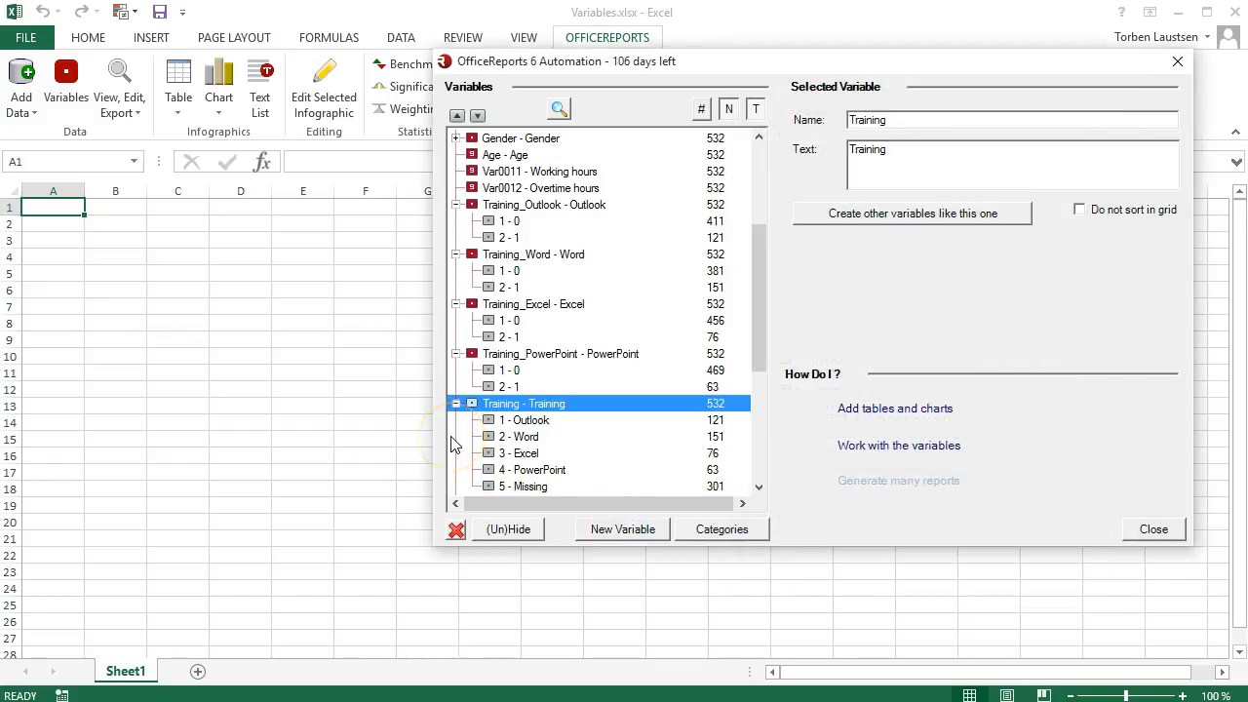
pyautogui.click(532, 488)
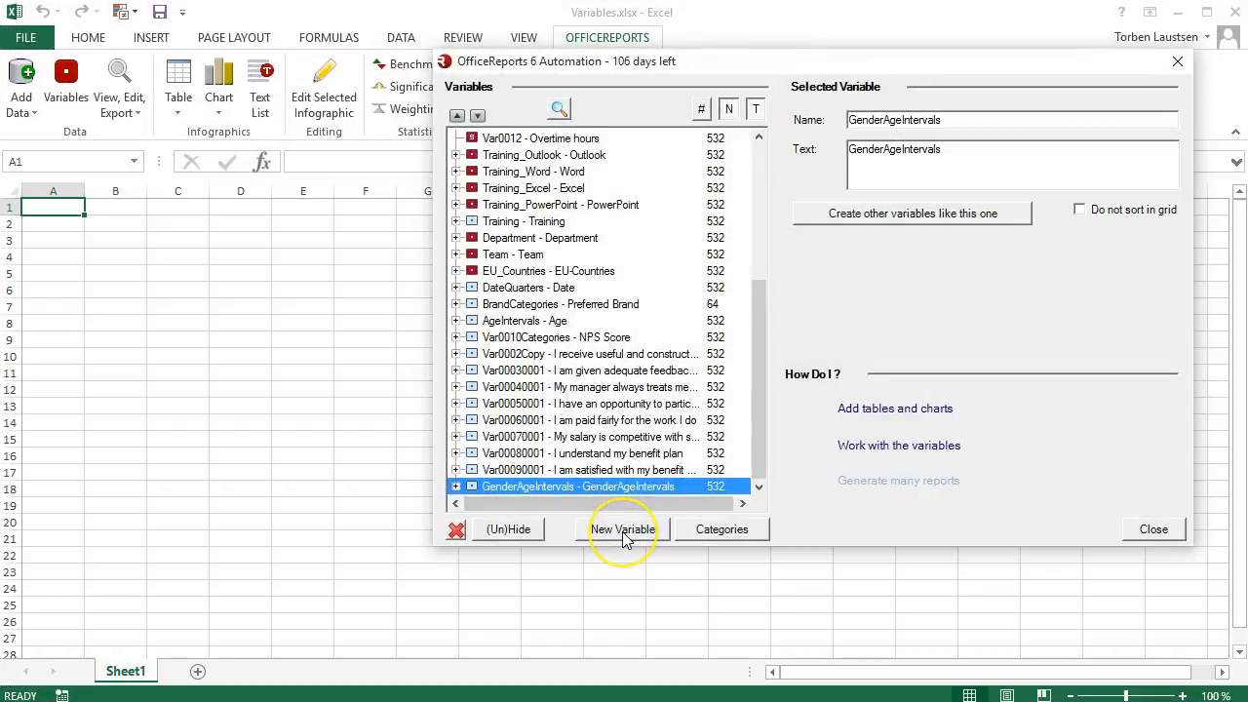
# Step: Create a categorical variable named New and add a category named New1 to it
pyautogui.click(624, 537)
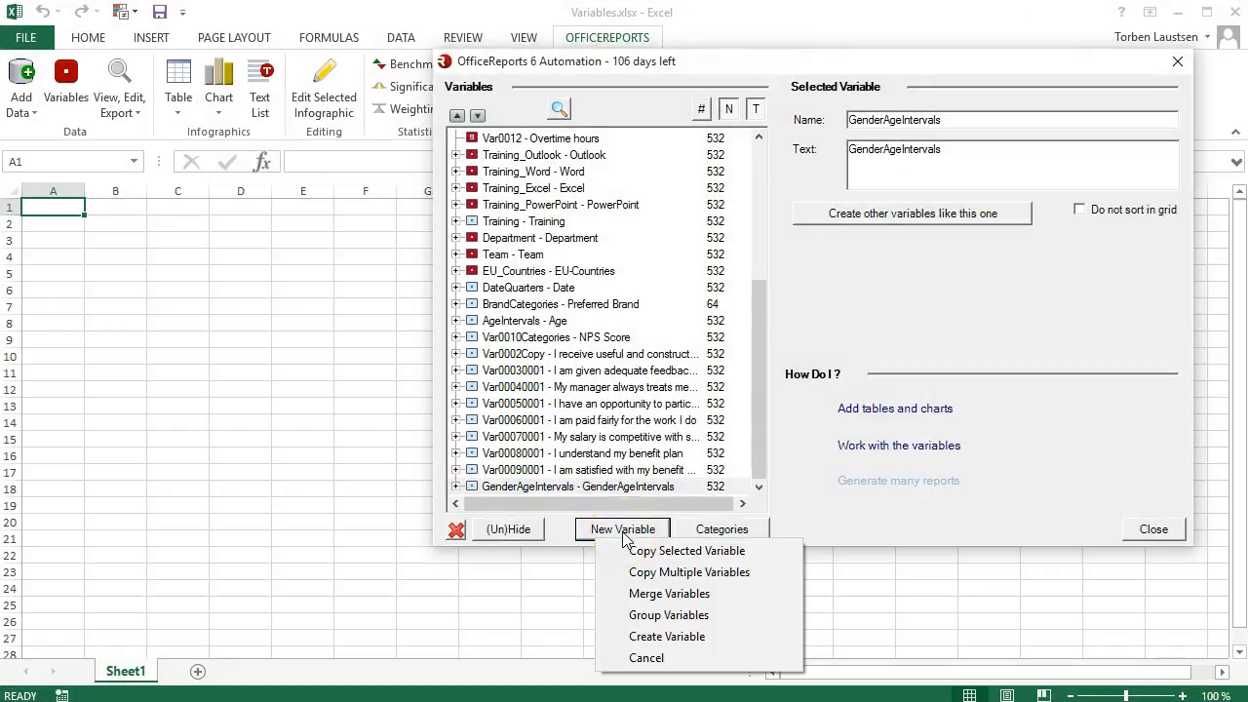
pyautogui.click(645, 639)
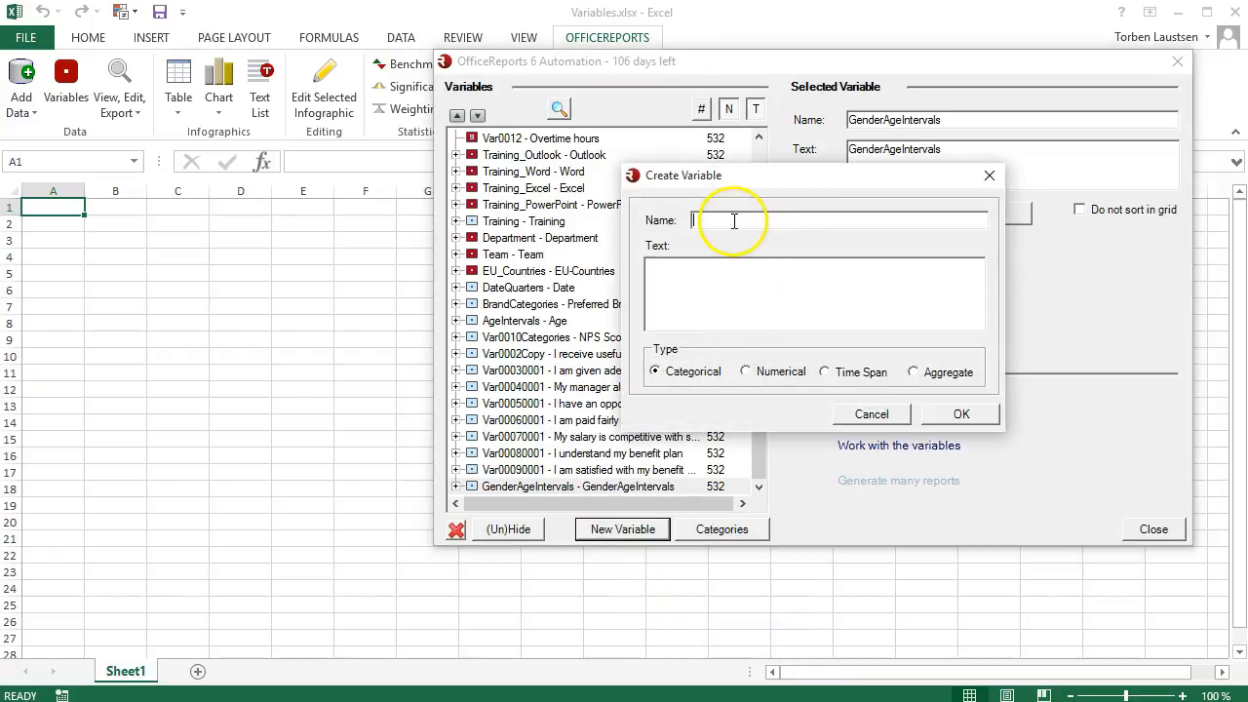
pyautogui.press('Tab')
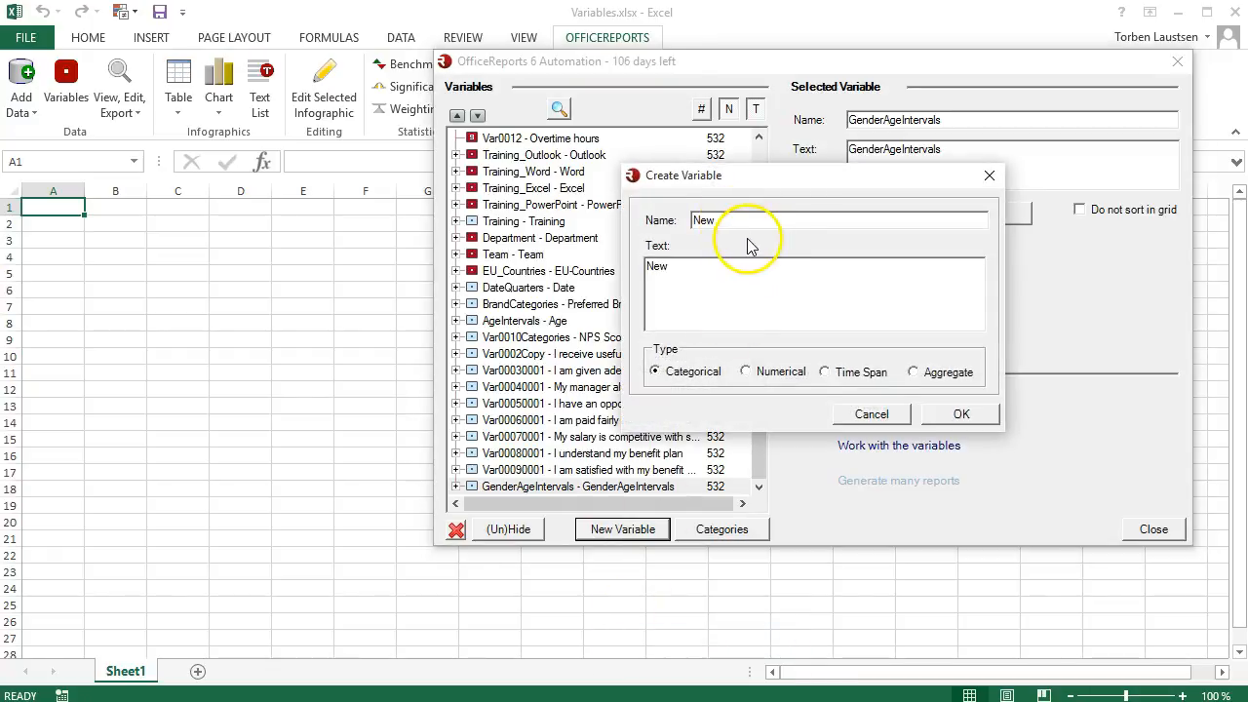
pyautogui.click(961, 414)
pyautogui.click(731, 531)
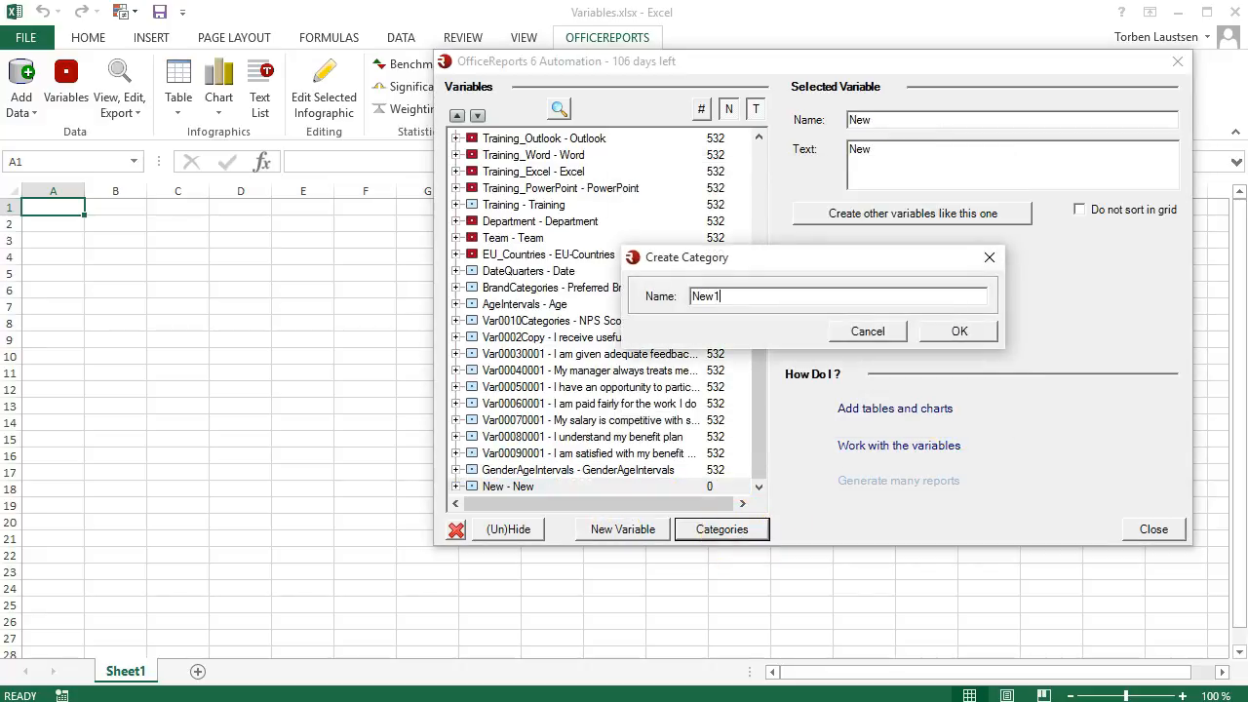
pyautogui.click(931, 336)
# Step: Start the formula of category New1 with Var0003 Strongly Disagree or Var0005 Agree
pyautogui.click(1059, 271)
pyautogui.click(183, 129)
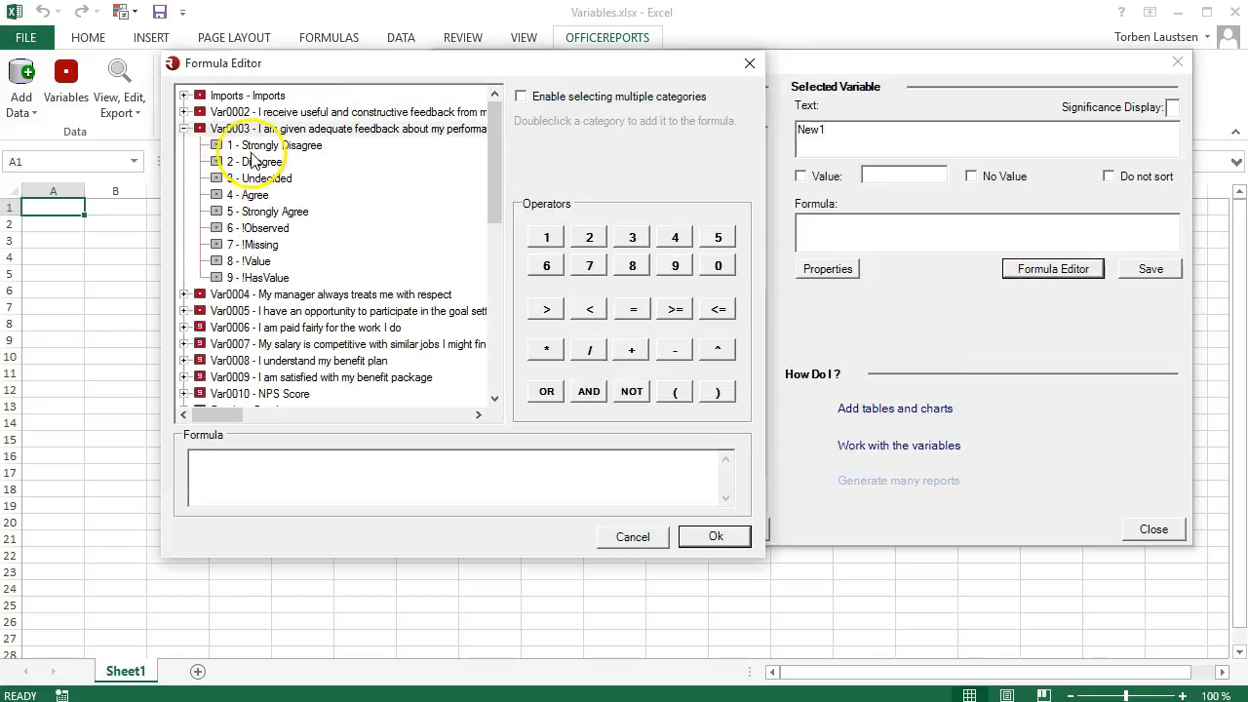
pyautogui.doubleClick(248, 149)
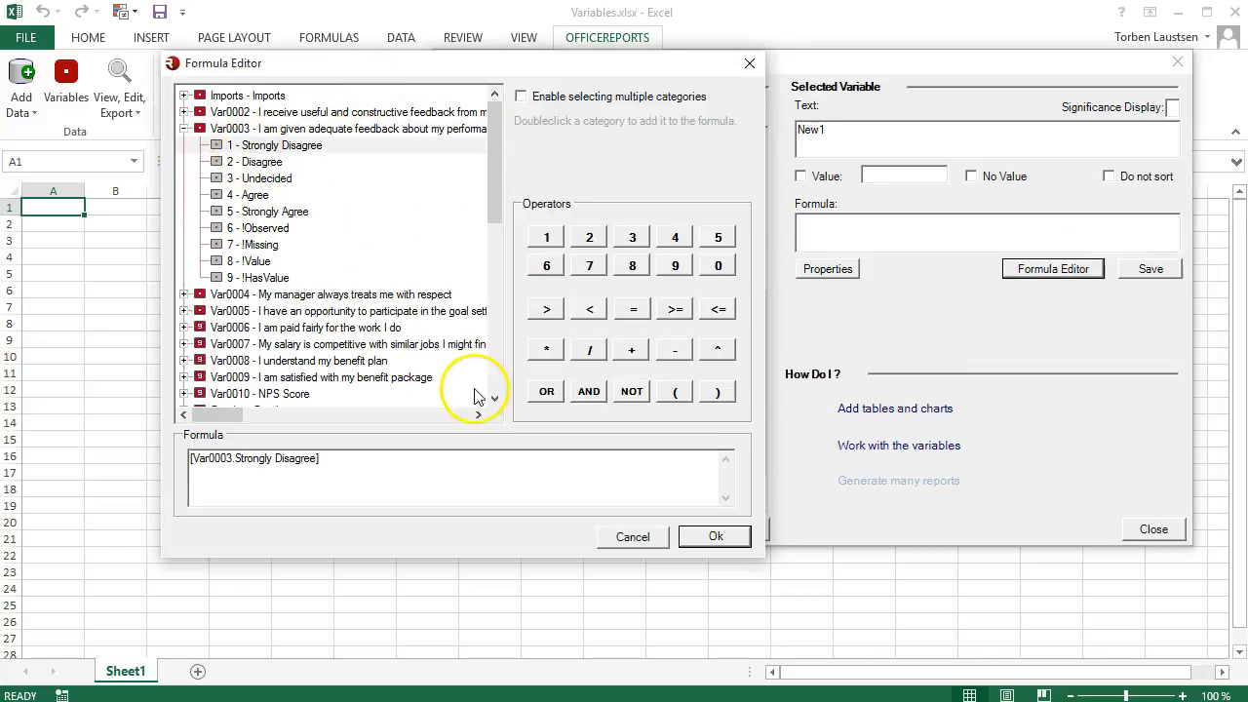
pyautogui.click(547, 393)
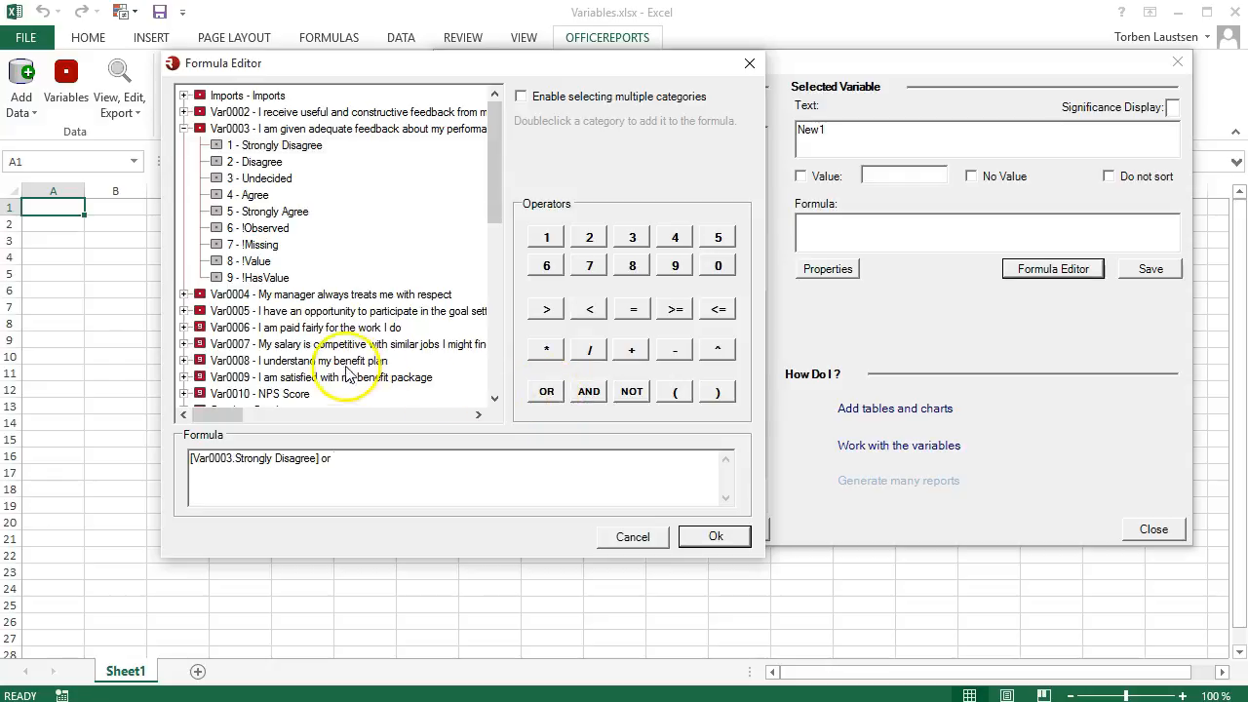
pyautogui.click(184, 311)
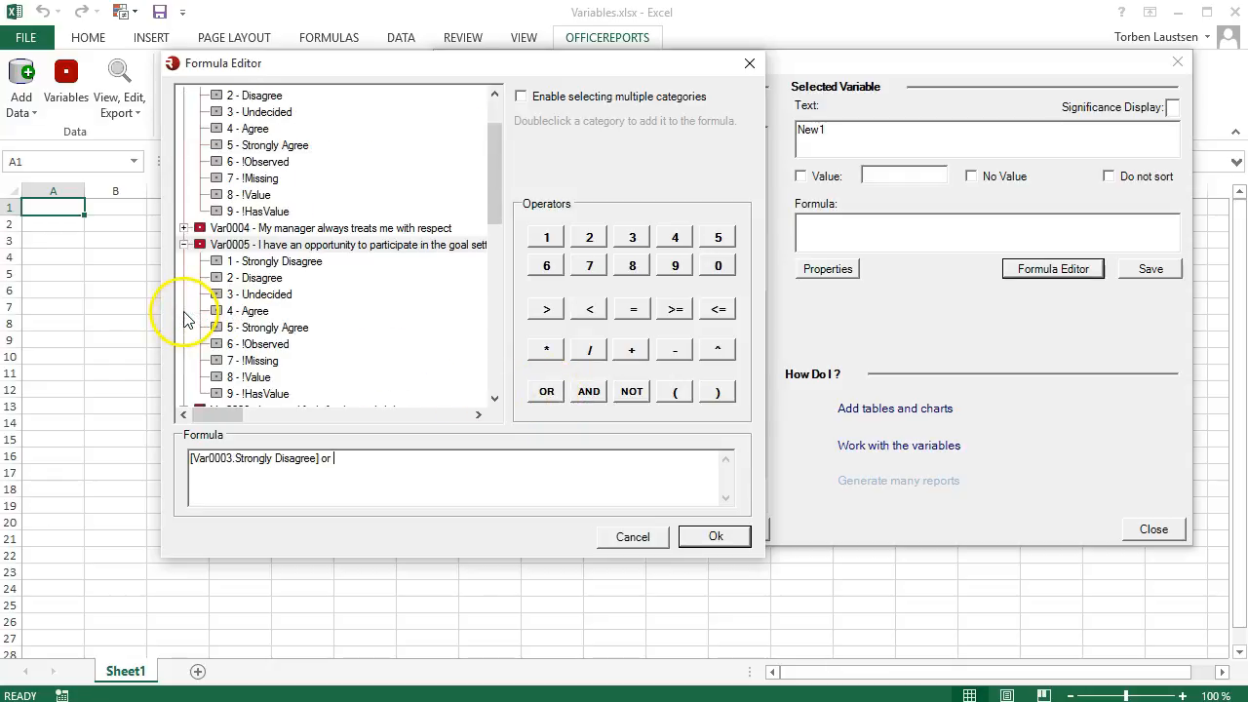
pyautogui.doubleClick(257, 311)
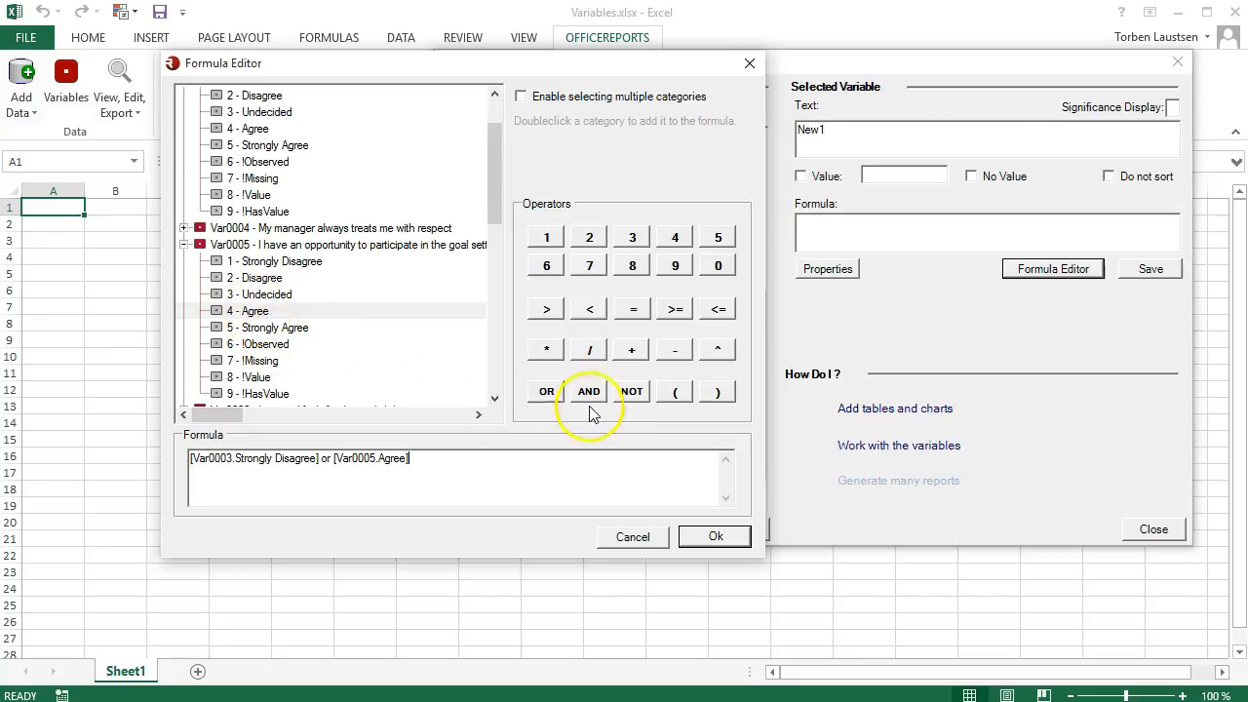
# Step: Enclose the Var0003 or Var0005 condition of the formula in parentheses
pyautogui.click(717, 392)
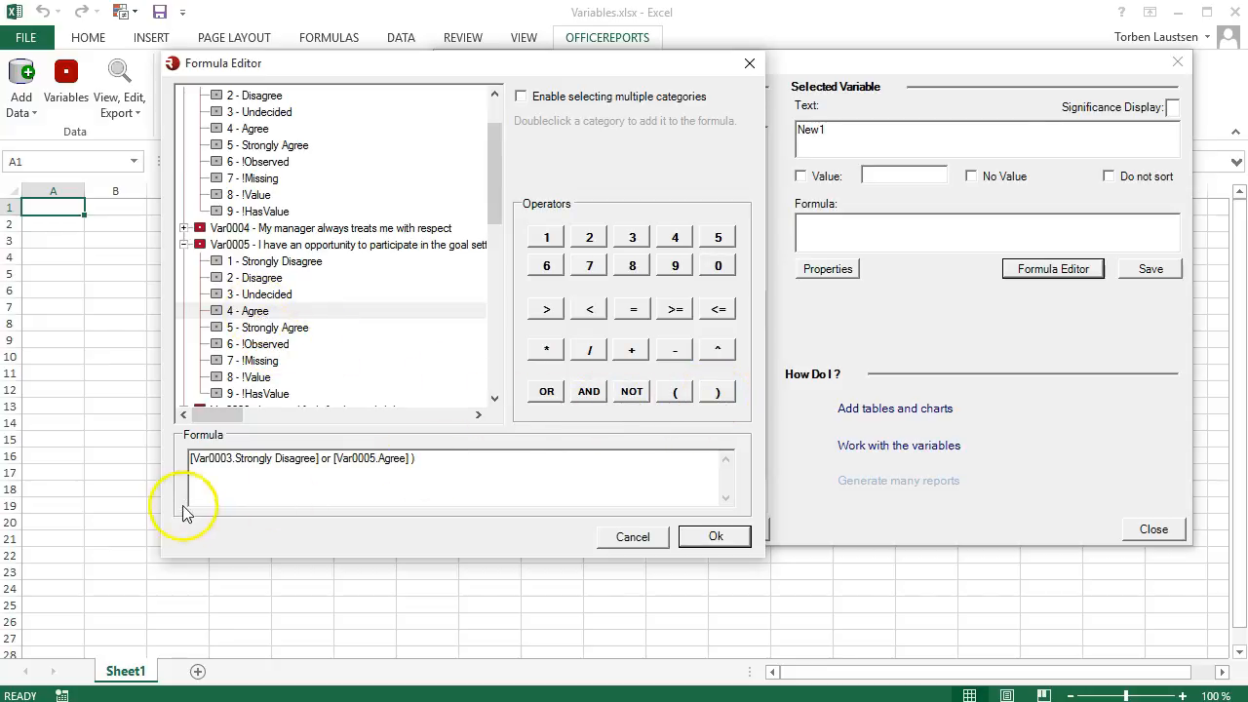
pyautogui.click(192, 459)
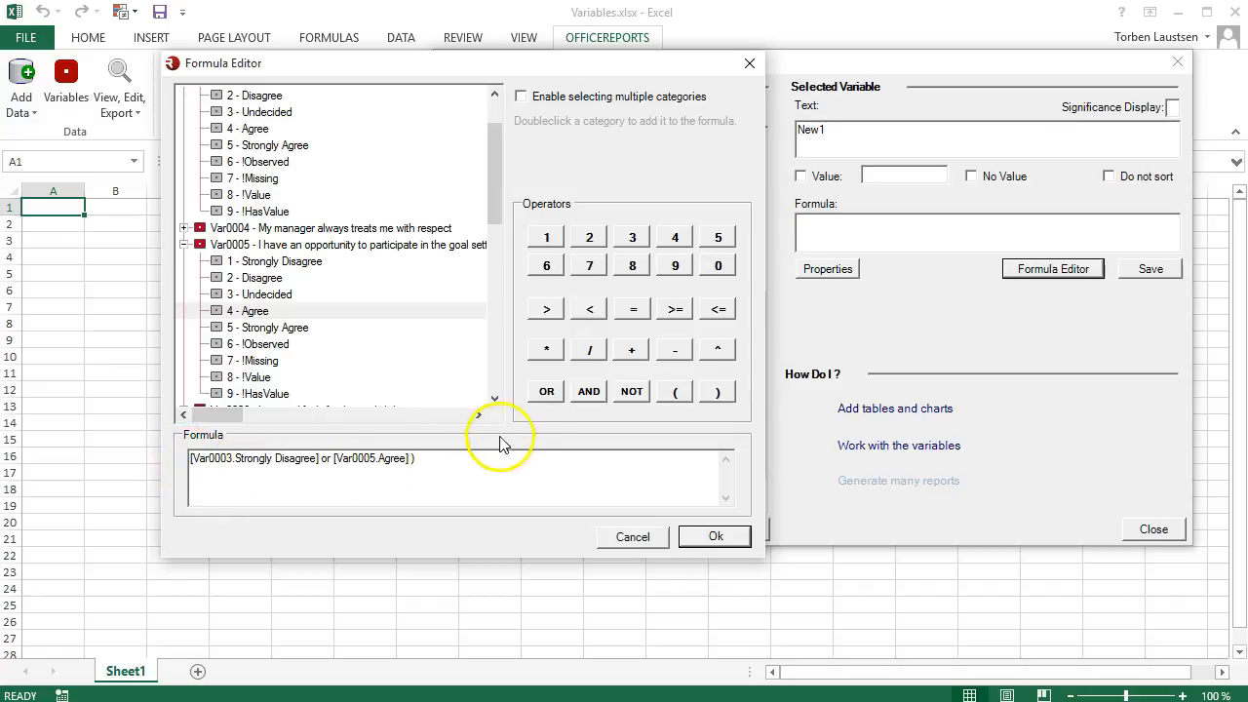
pyautogui.click(673, 392)
# Step: Extend the formula after the parentheses with an AND condition for Gender Male and apply it to category New1
pyautogui.click(469, 470)
pyautogui.click(589, 391)
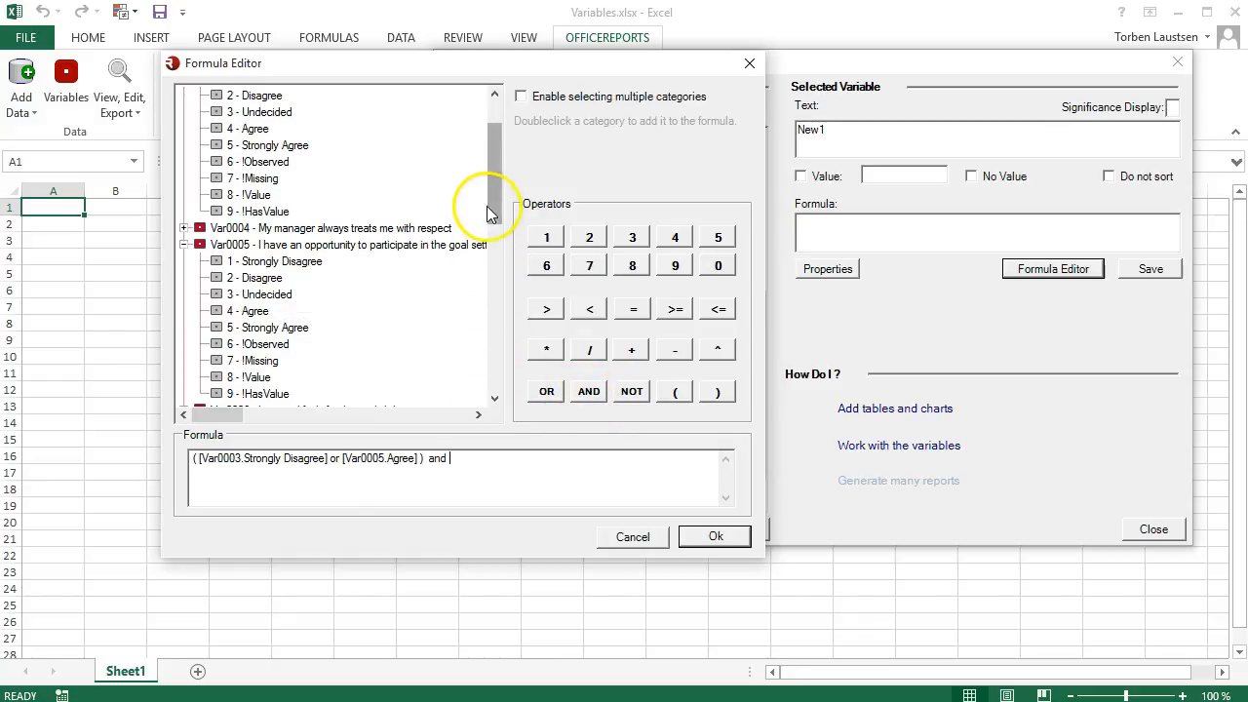
pyautogui.moveTo(496, 207); pyautogui.dragTo(501, 239)
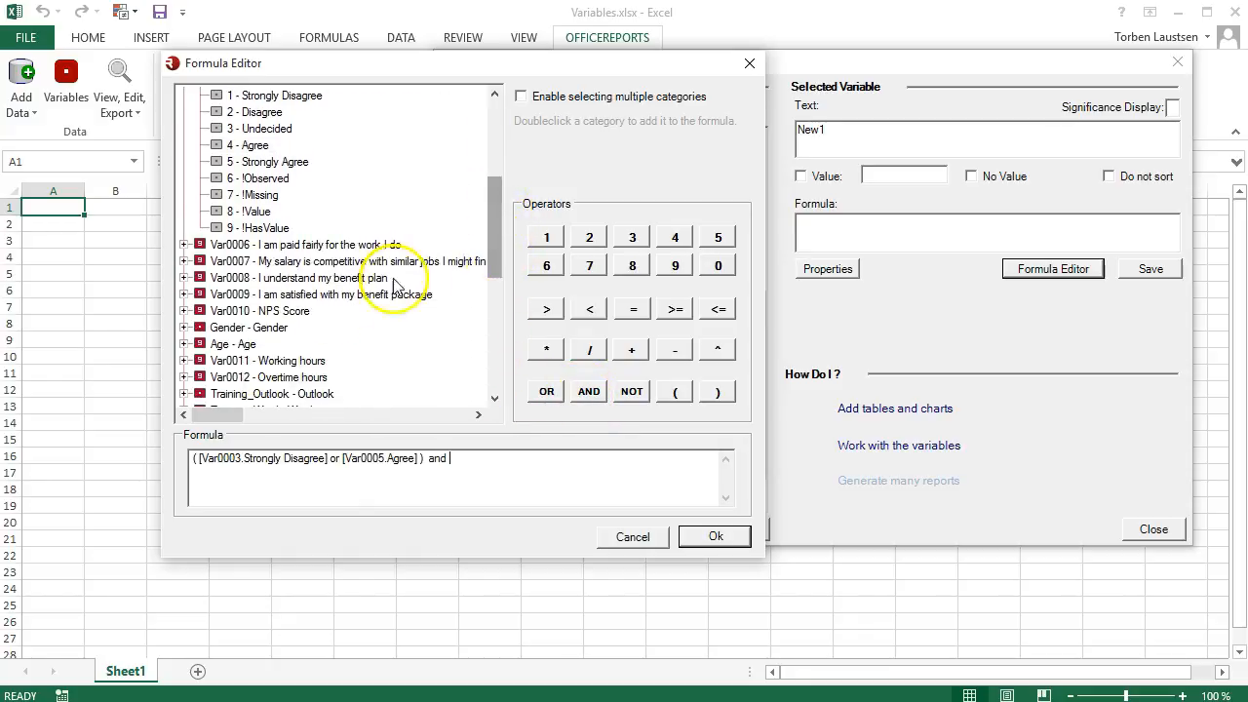
pyautogui.click(184, 328)
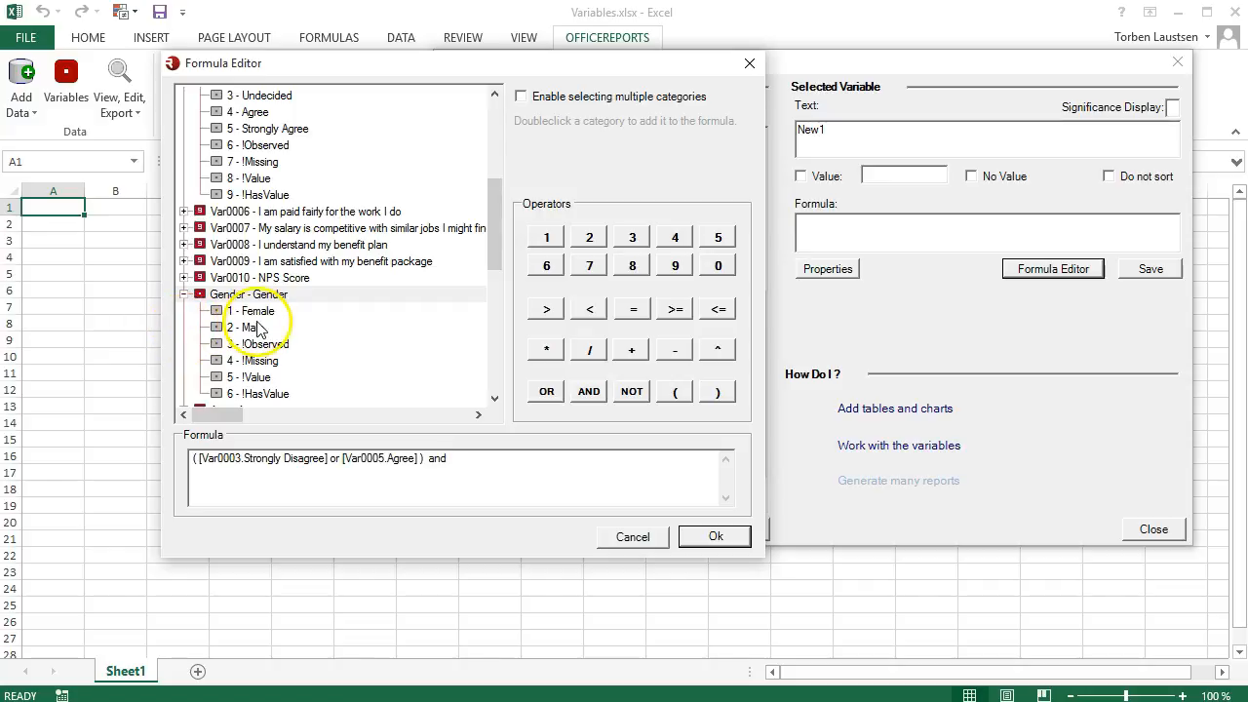
pyautogui.doubleClick(255, 327)
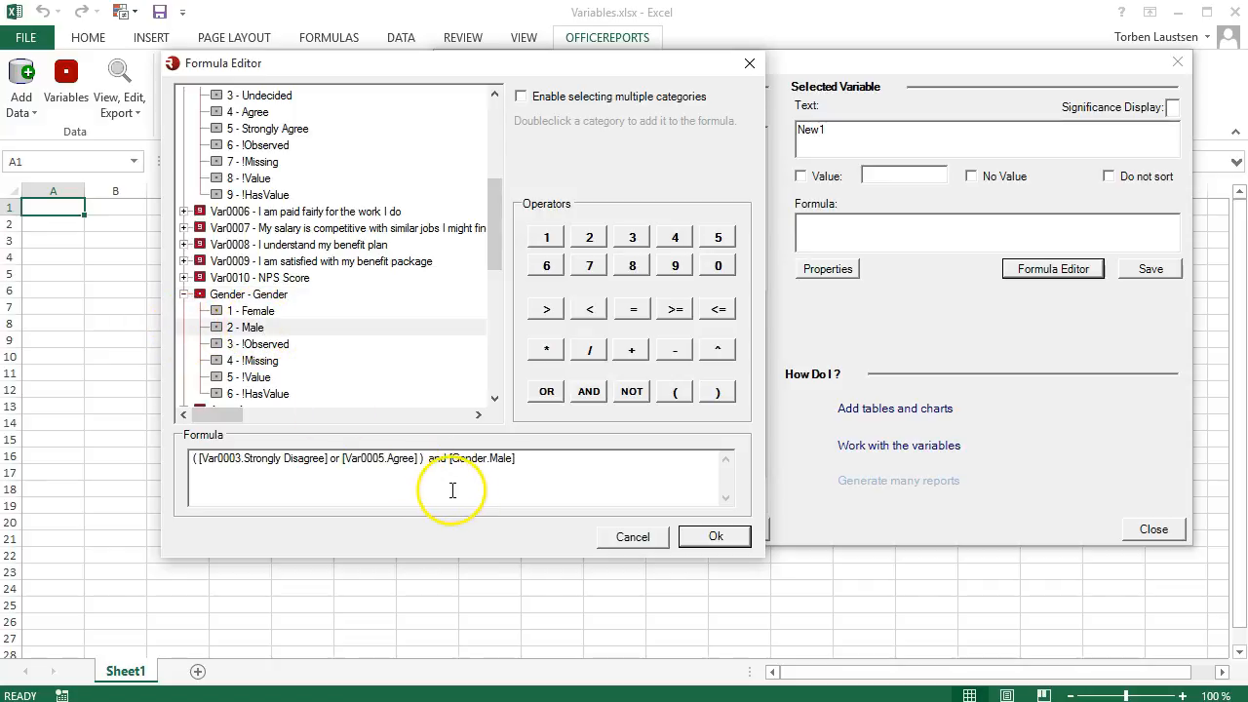
pyautogui.click(696, 539)
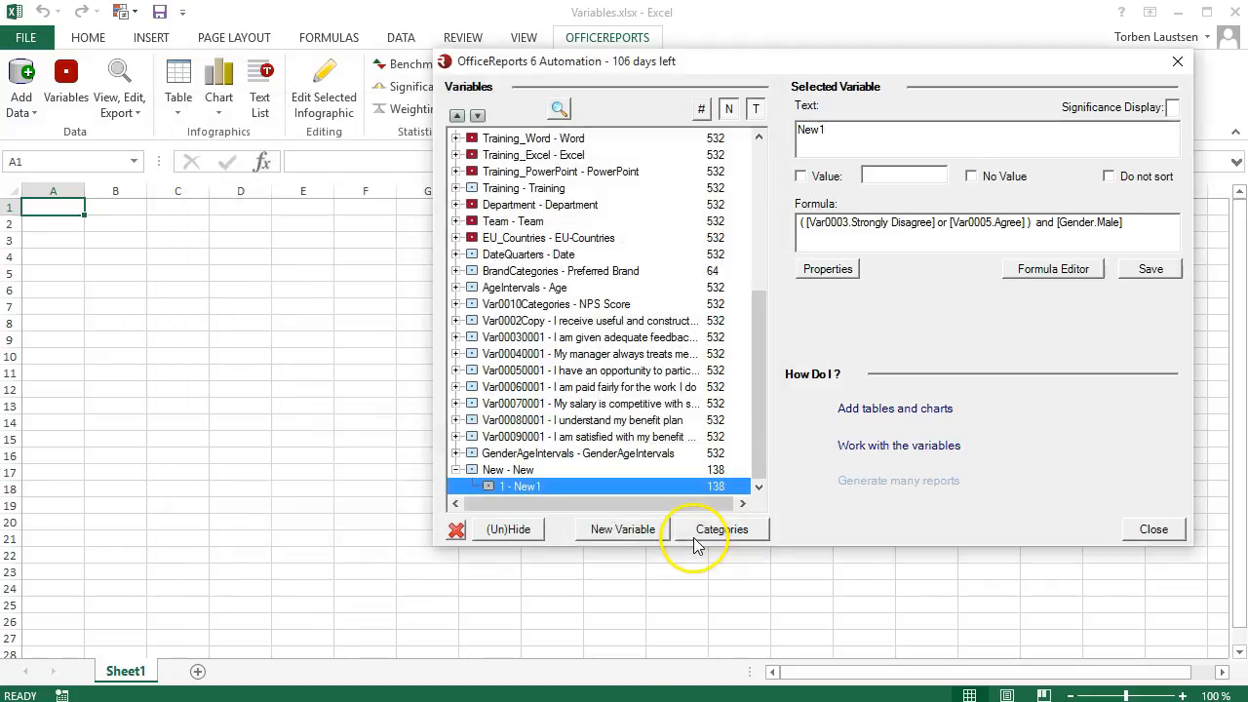